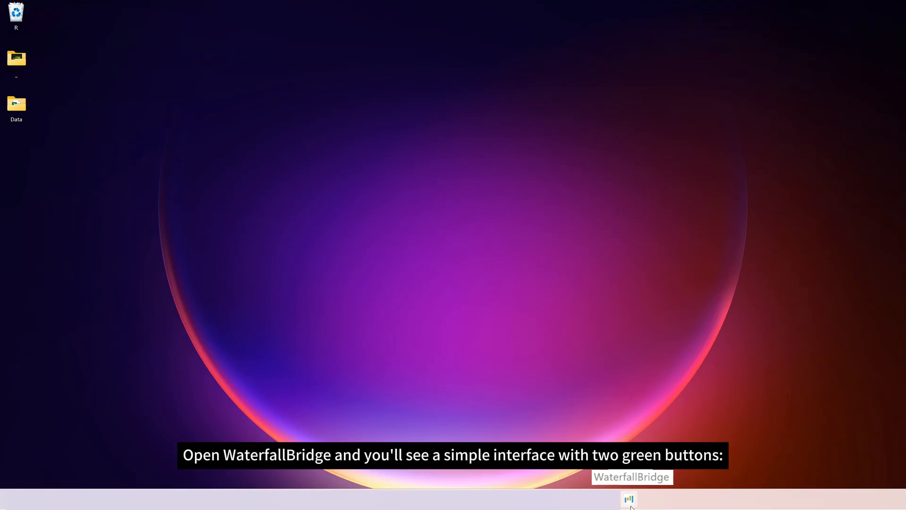
Launch WaterfallBridge and create a new bridge file
click(631, 505)
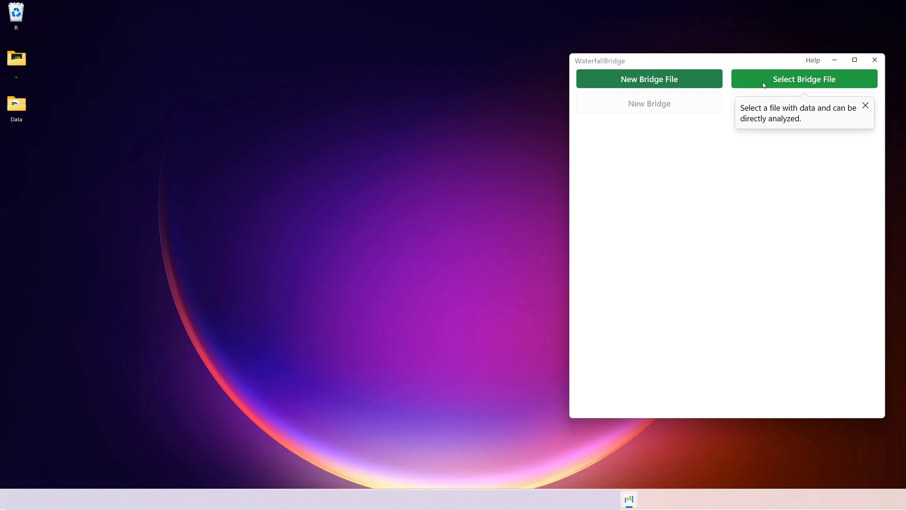
click(706, 84)
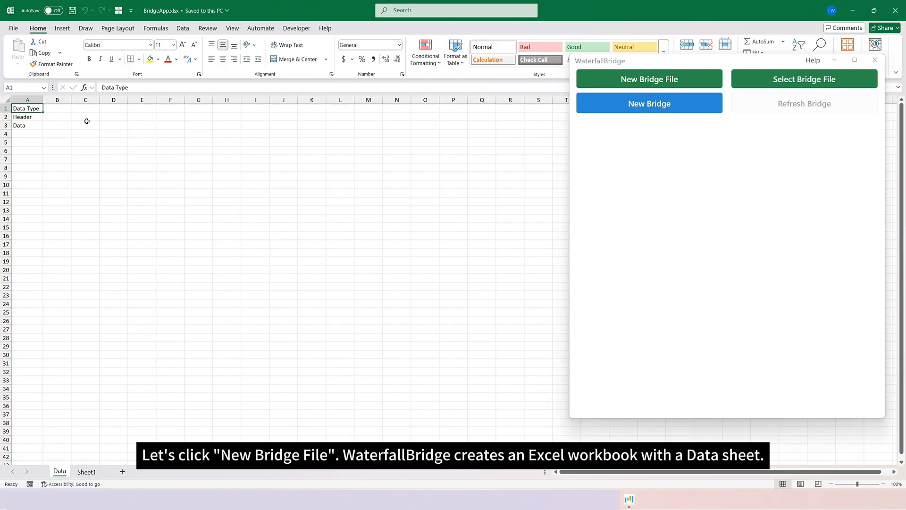
View the data type options offered for the first column in the Data Type row
click(57, 108)
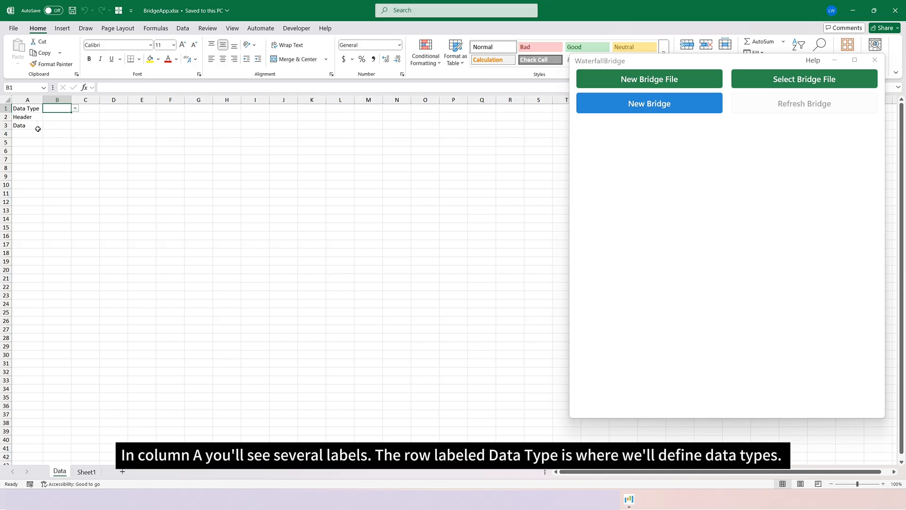
click(75, 109)
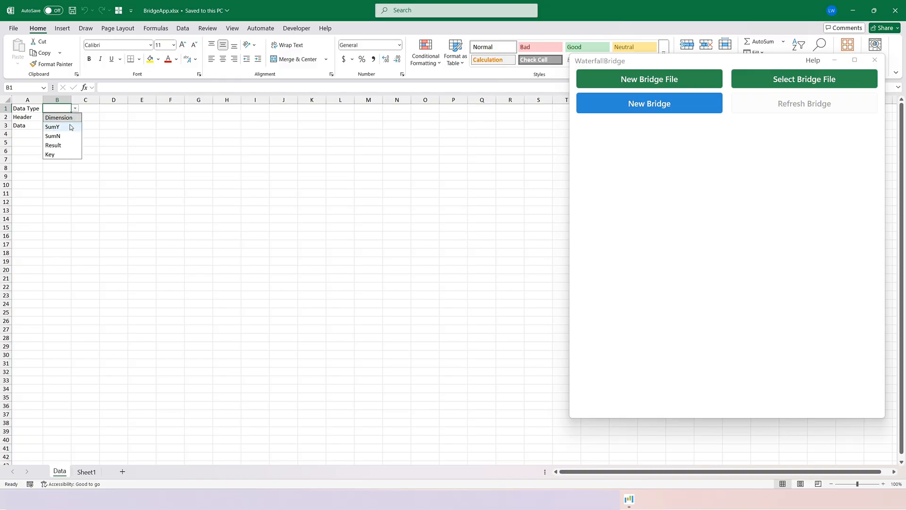
click(82, 107)
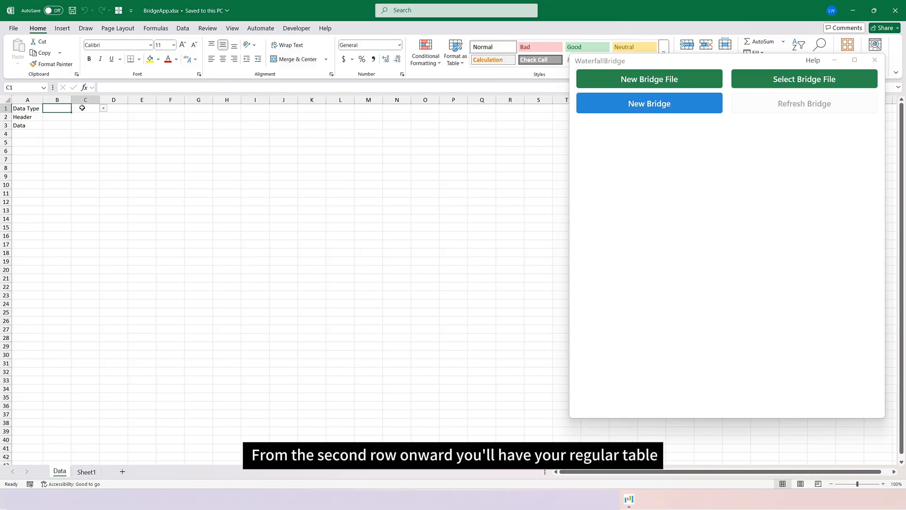
Paste the prepared sample sales dataset into the Data sheet, with its headers starting at cell B2
click(57, 118)
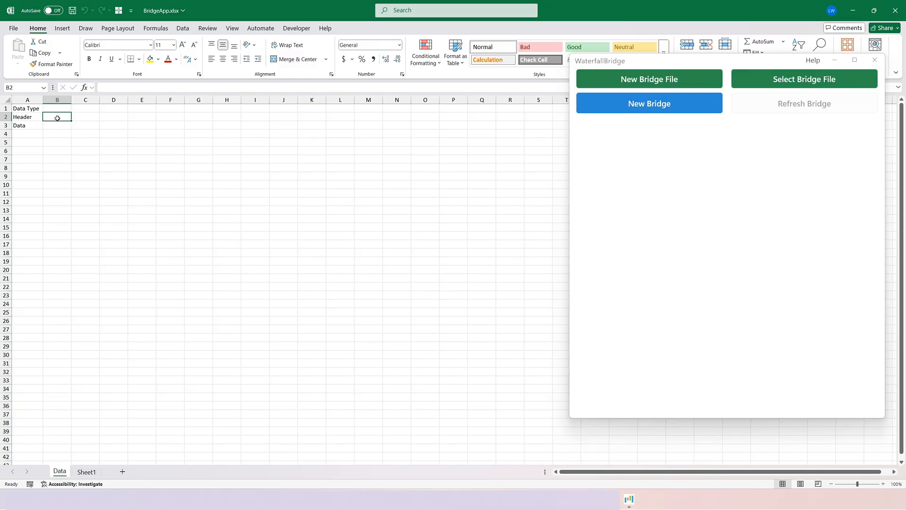
drag(57, 118, 530, 411)
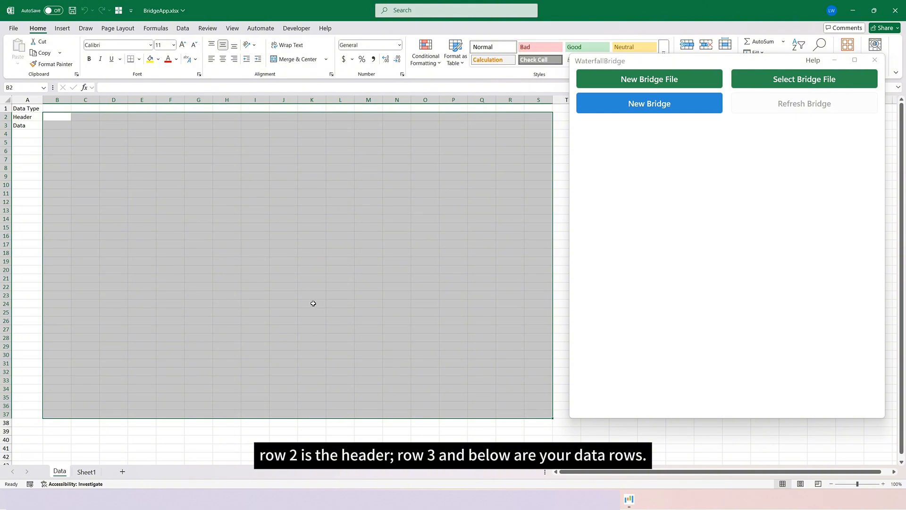
click(56, 118)
key(ctrl+c)
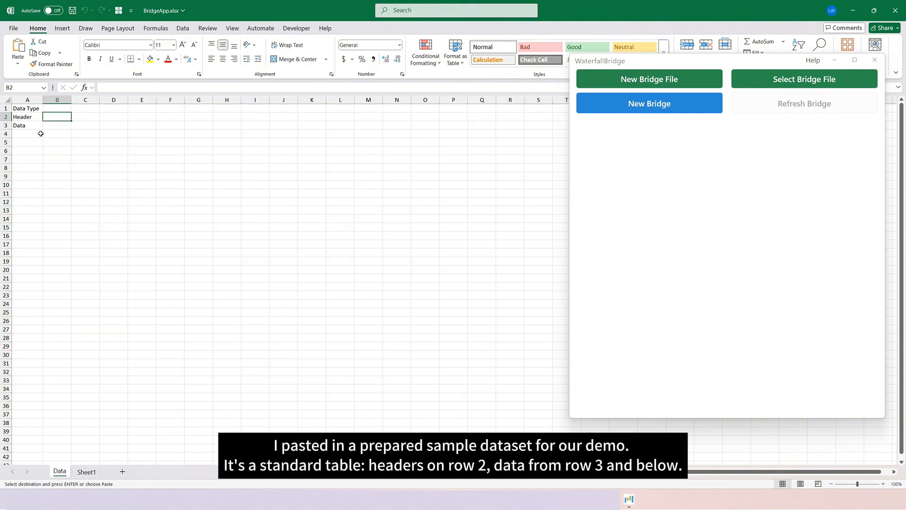
key(ctrl+v)
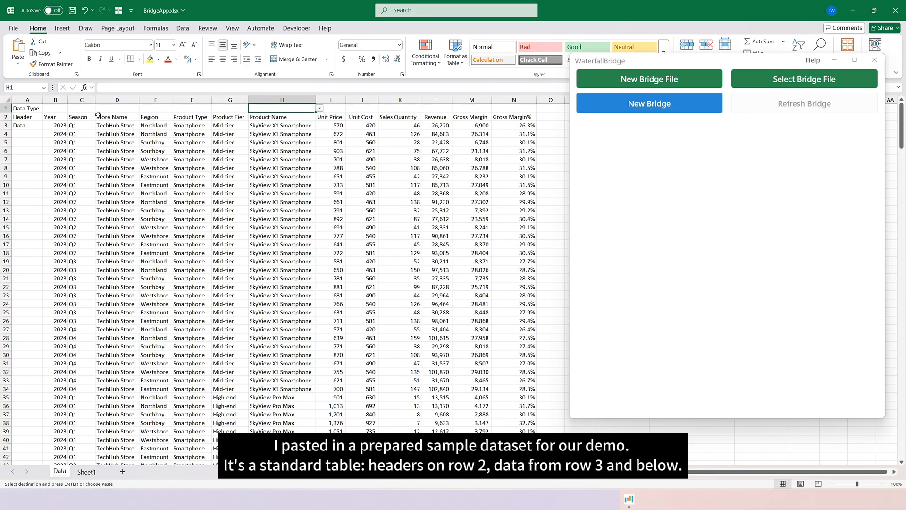
drag(55, 117, 519, 406)
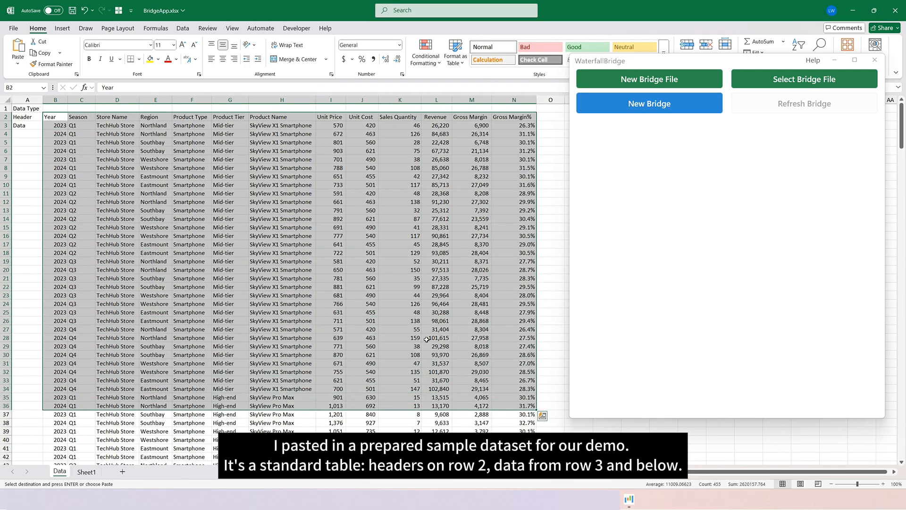
Widen the Year column slightly and set its data type to Dimension
click(53, 107)
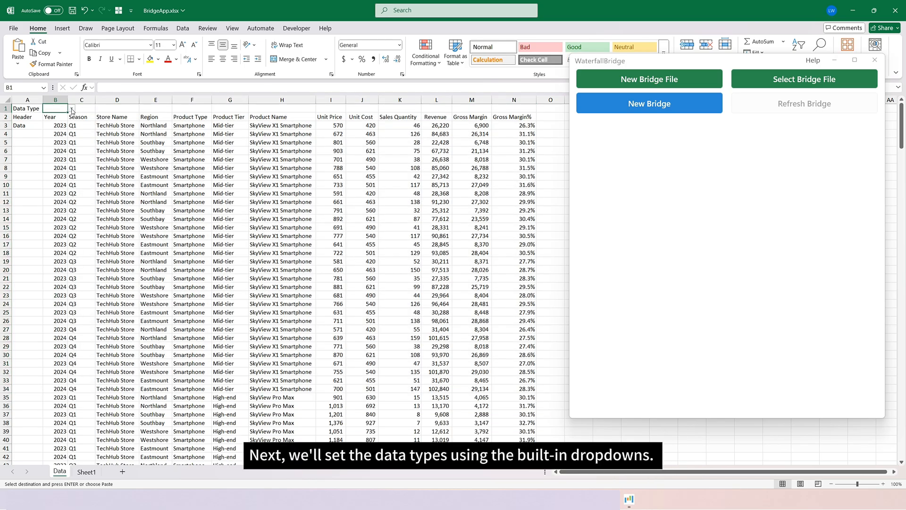
click(73, 110)
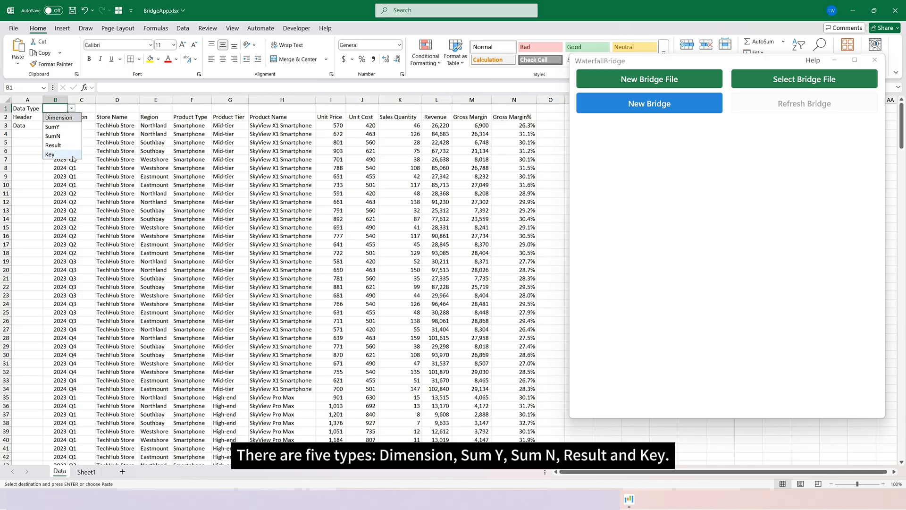
click(60, 107)
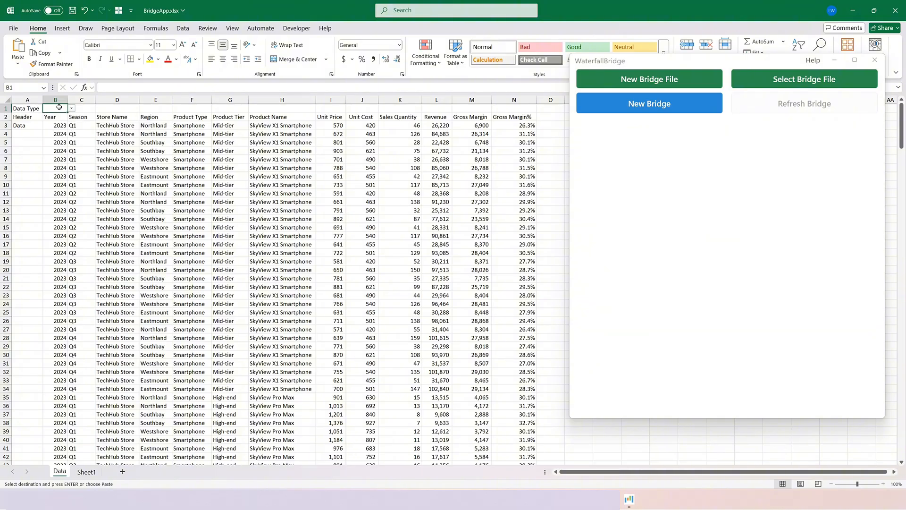
drag(67, 100, 77, 100)
click(77, 108)
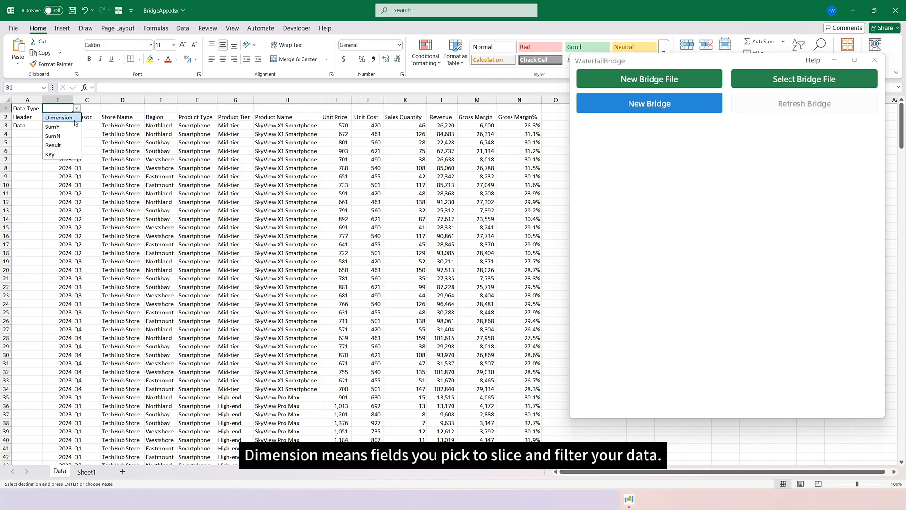
click(74, 118)
Set the Season column's data type to Dimension and widen the column to fit it
click(96, 108)
click(105, 108)
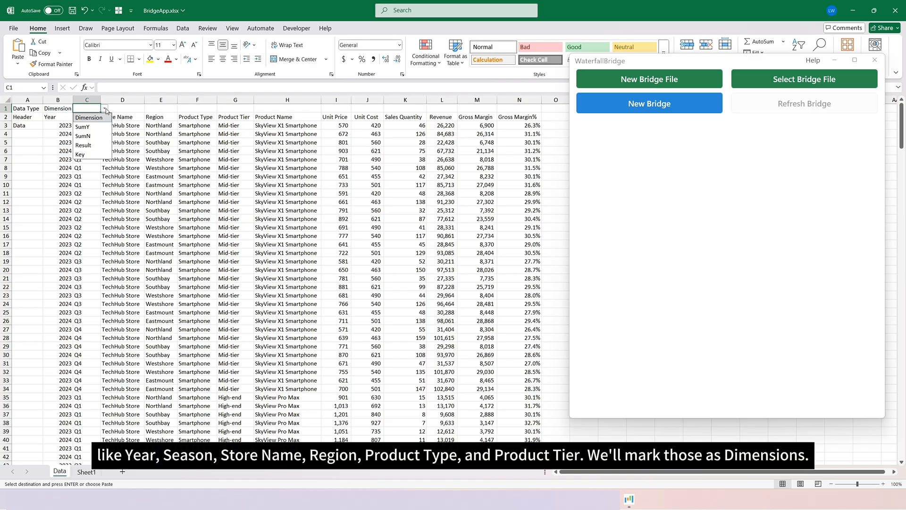
click(89, 118)
drag(101, 99, 107, 100)
Set the data types of the Store Name and Region columns to Dimension
click(130, 108)
click(154, 108)
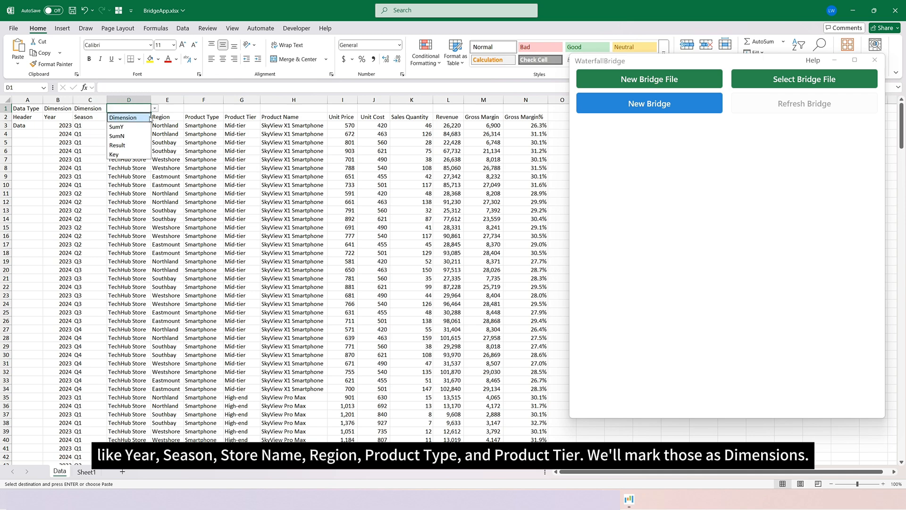
click(150, 118)
click(167, 108)
click(188, 108)
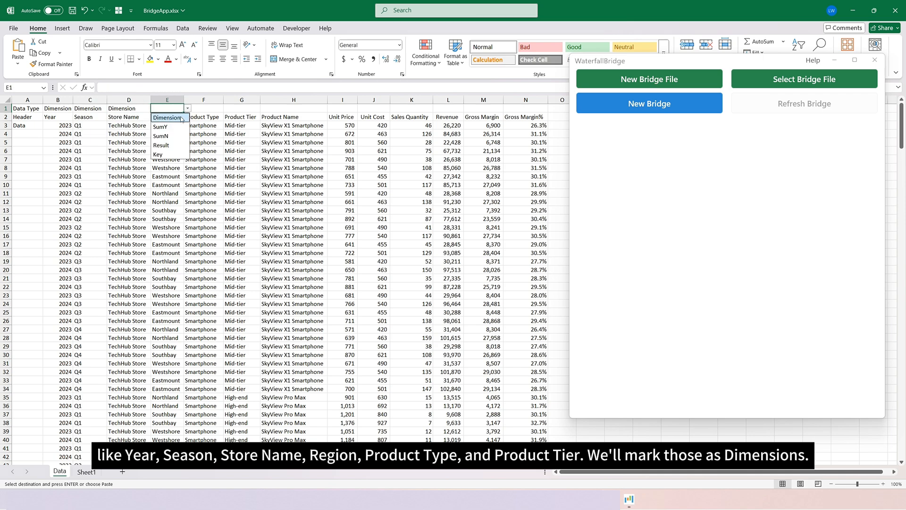
click(182, 118)
Set the data types of the Product Type and Product Tier columns to Dimension
click(204, 108)
click(227, 108)
click(213, 118)
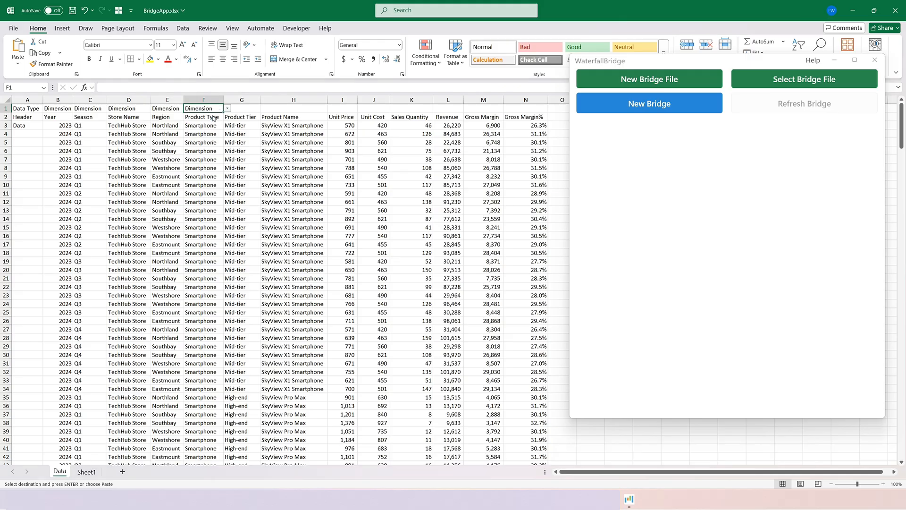
click(242, 108)
click(264, 108)
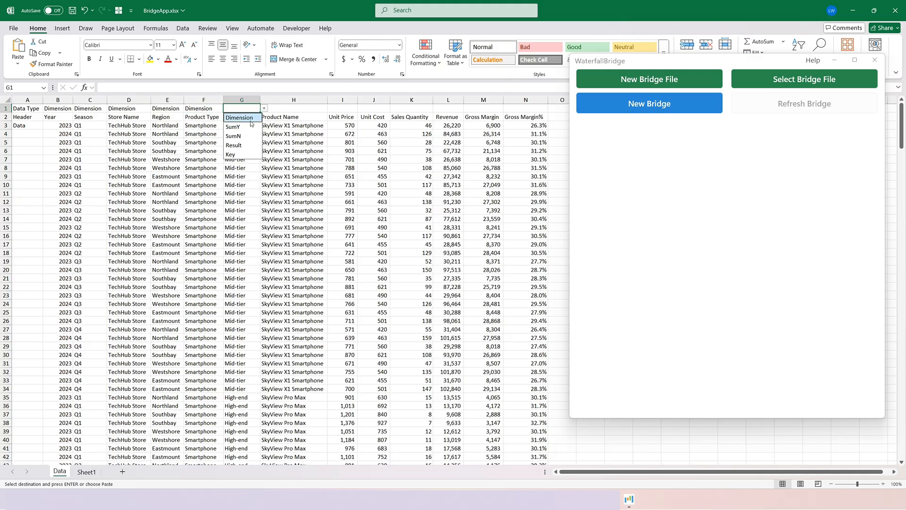
click(251, 118)
Set the Product Name column's data type to Key
click(296, 108)
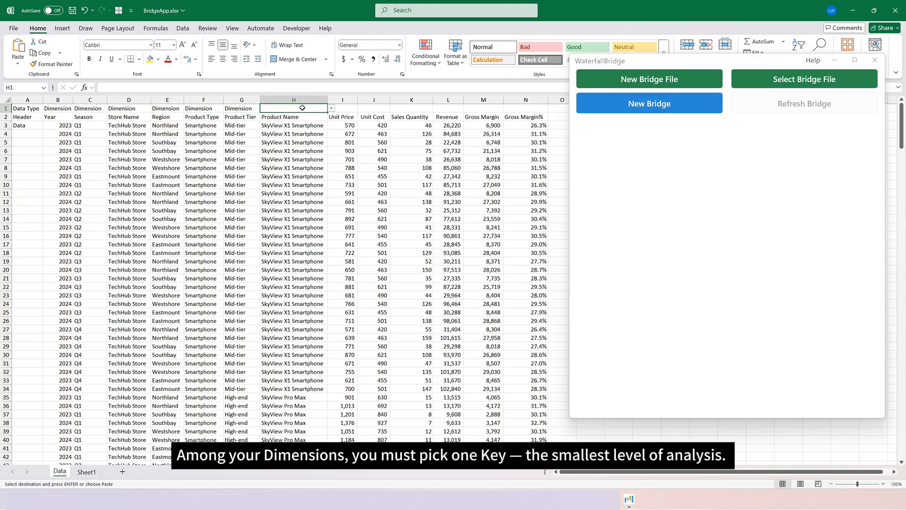
click(331, 109)
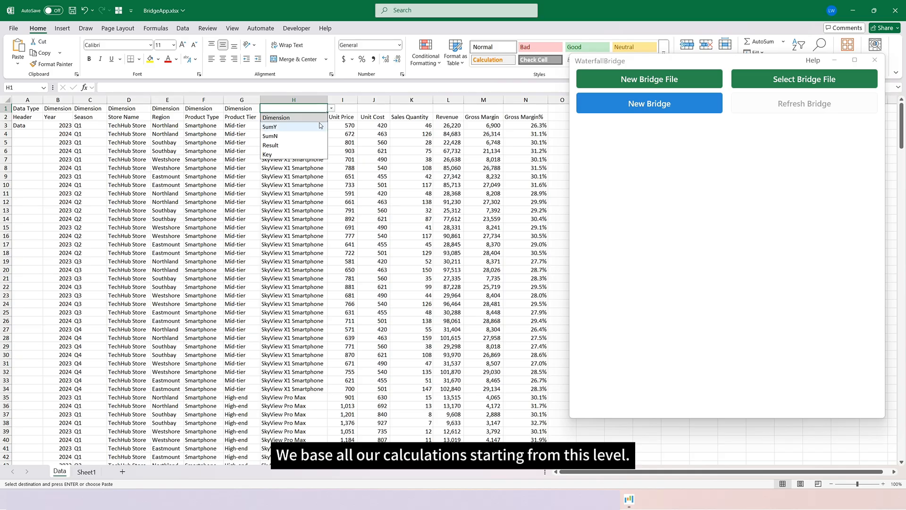
click(307, 155)
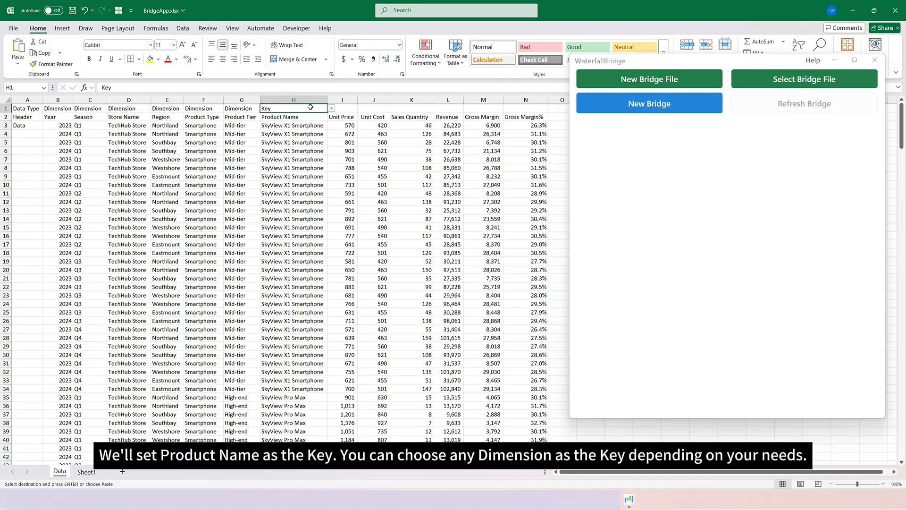
Examine the numeric columns from Unit Price to Gross Margin% and the data type options for Unit Price
drag(342, 125, 532, 295)
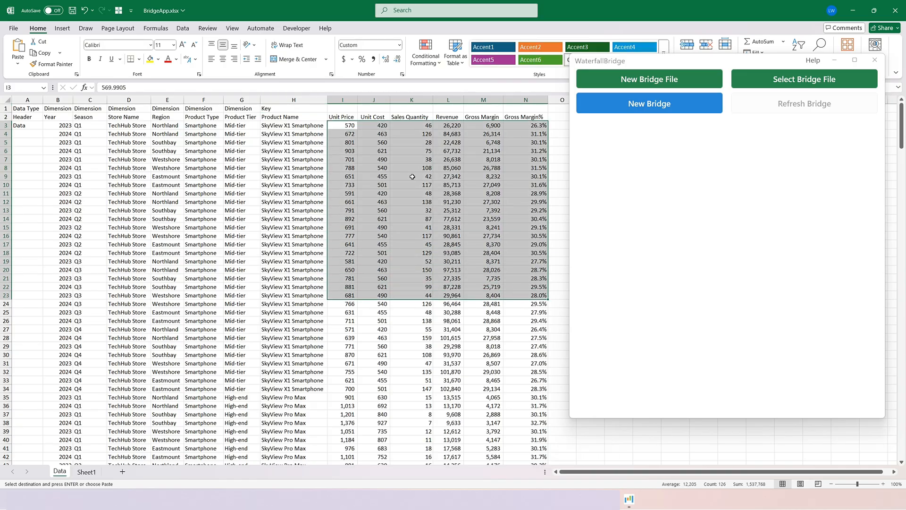
click(343, 107)
click(361, 108)
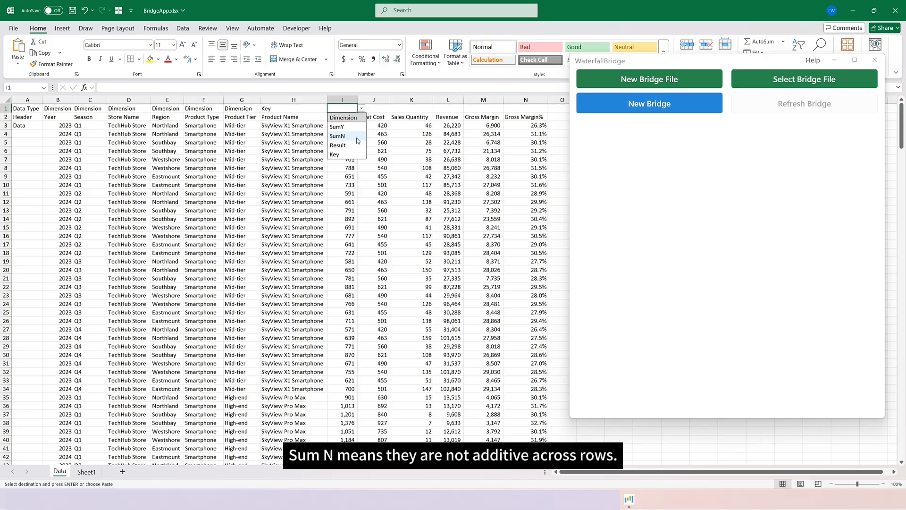
click(384, 141)
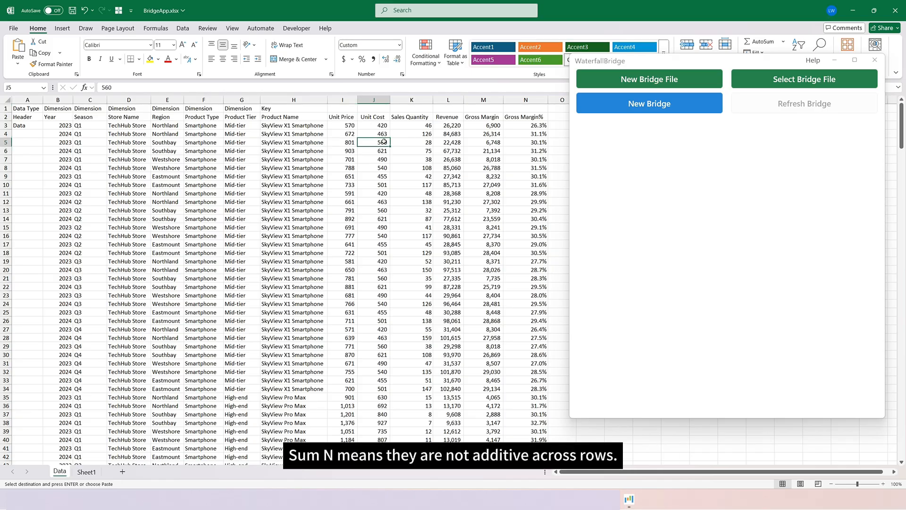
click(348, 125)
drag(347, 125, 339, 142)
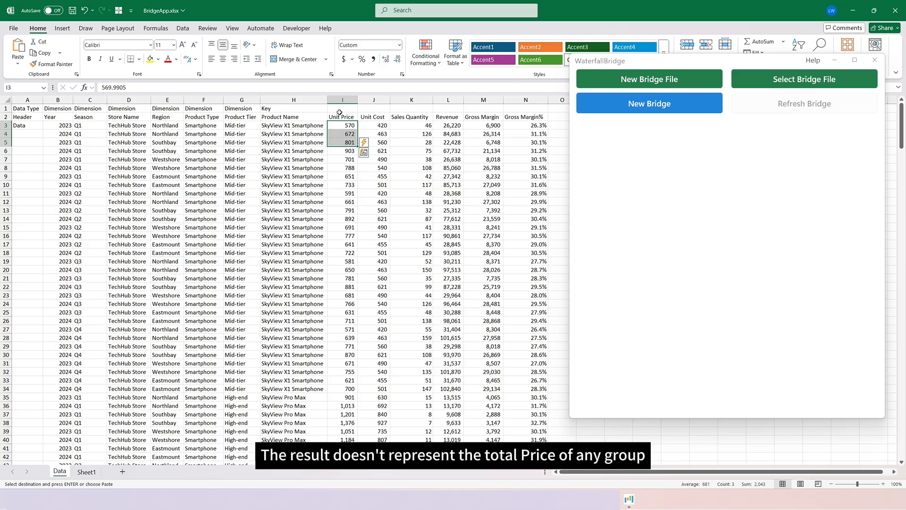
Set the Unit Price column's data type to SumN
click(339, 110)
click(362, 110)
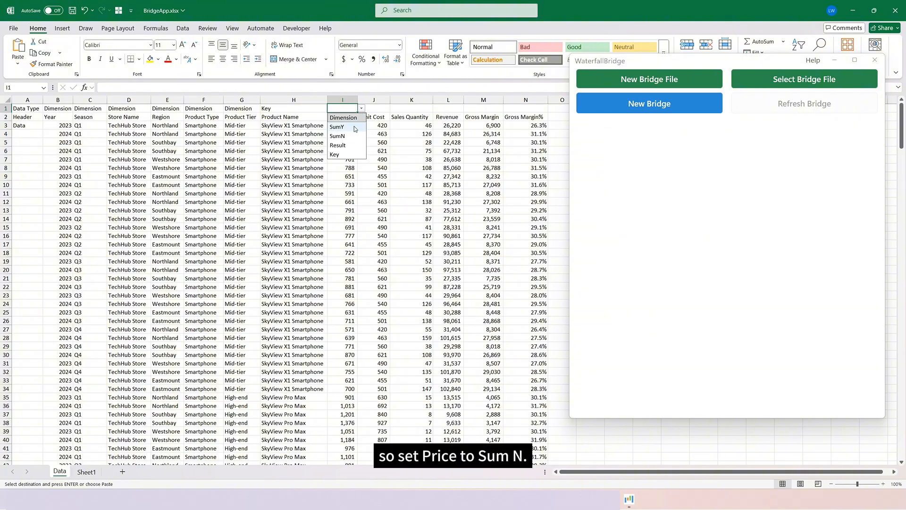
click(337, 136)
Set the Unit Cost column's data type to SumN
click(376, 108)
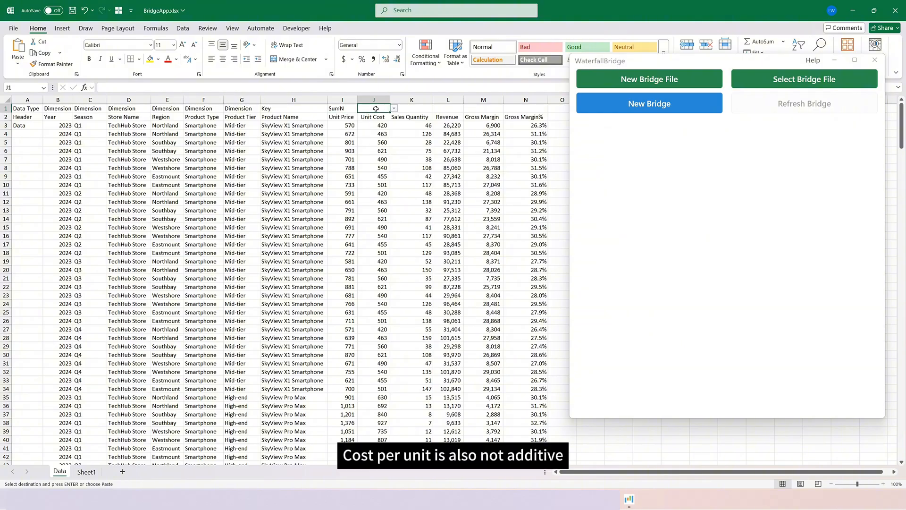
drag(372, 125, 371, 134)
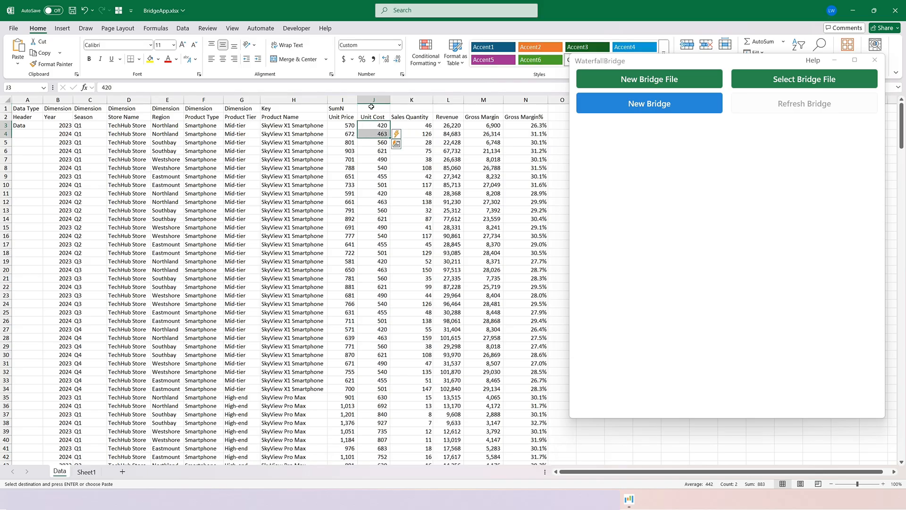
click(371, 107)
click(394, 109)
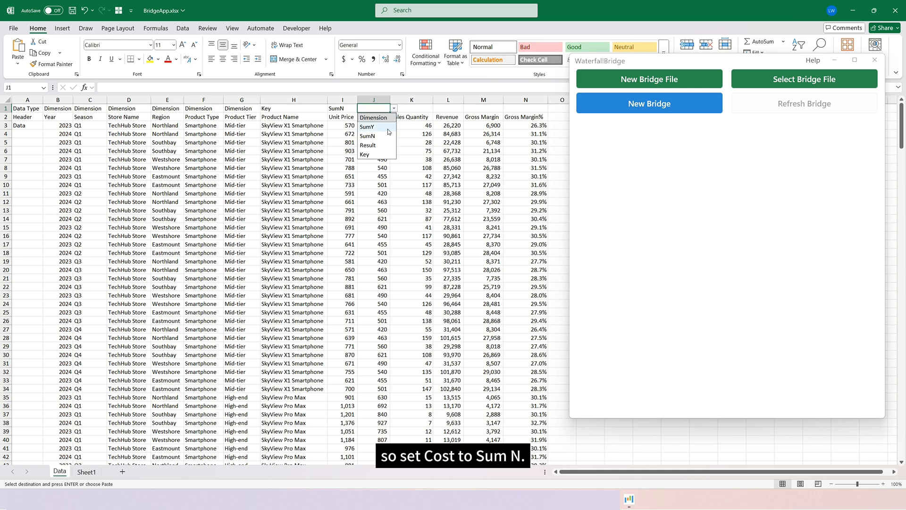
click(386, 136)
Set the data types of the Sales Quantity and Revenue columns to SumY
click(410, 109)
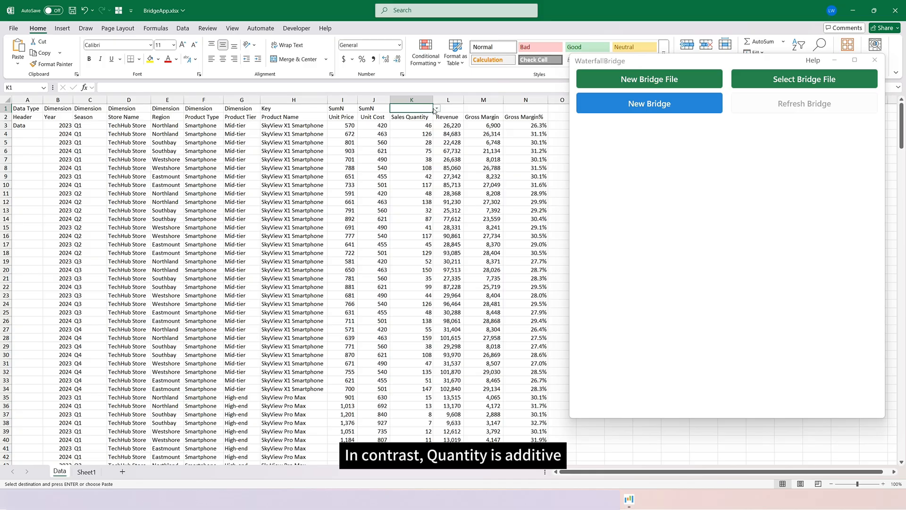
click(437, 109)
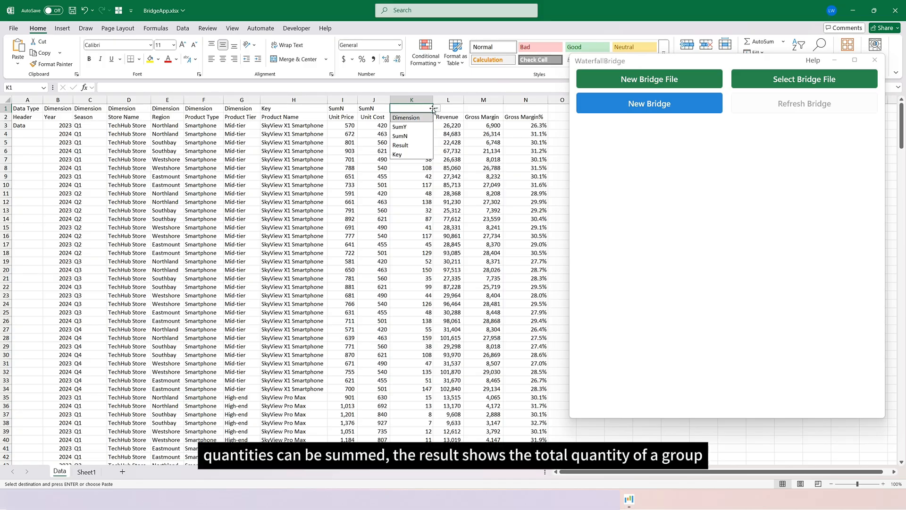
click(418, 127)
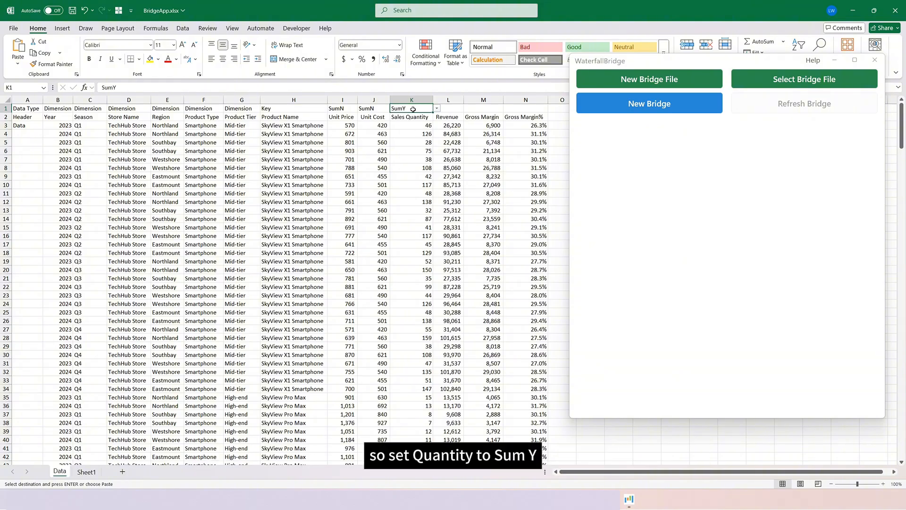
click(452, 108)
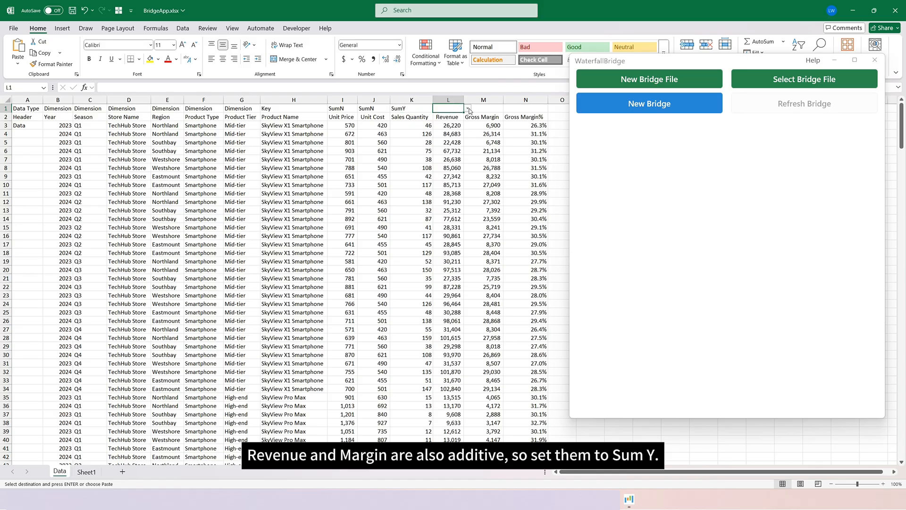
click(469, 110)
click(448, 133)
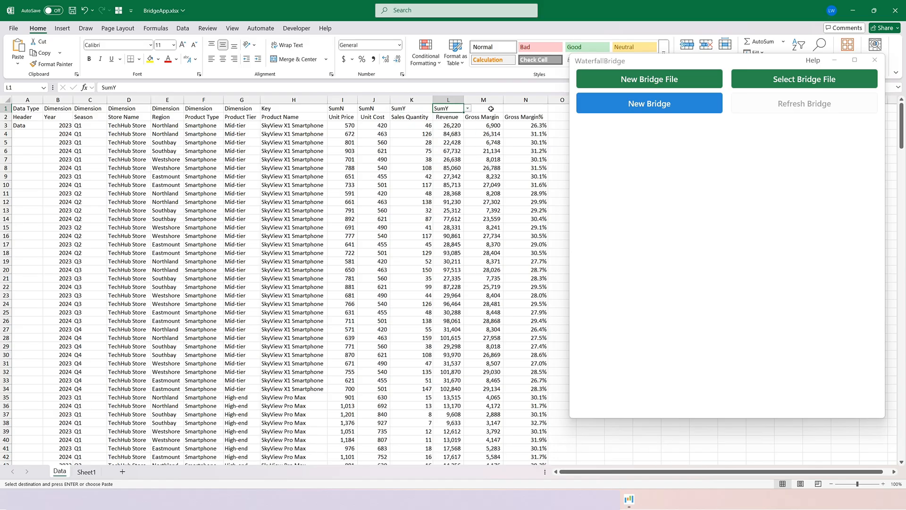
Set the Gross Margin column's data type to SumY
click(490, 109)
click(508, 109)
click(492, 126)
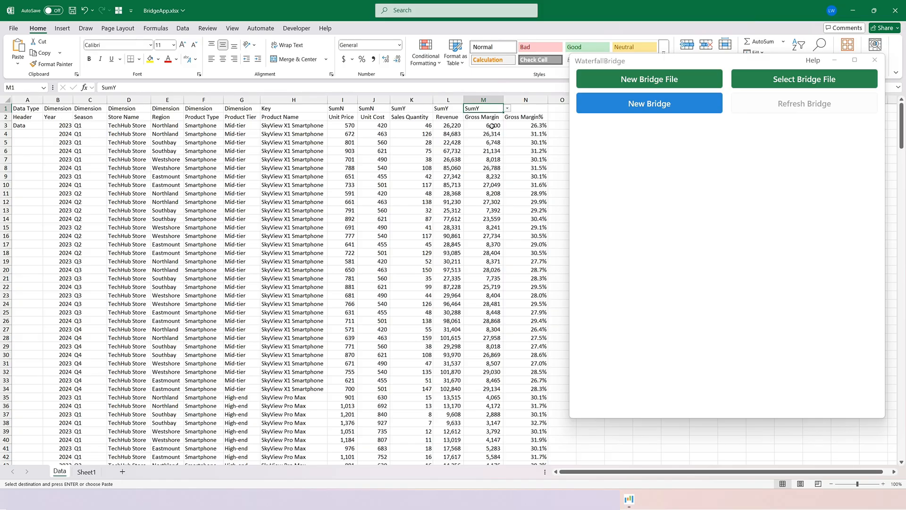
Set the Gross Margin% column's data type to Result, making it the target metric of the analysis
click(527, 109)
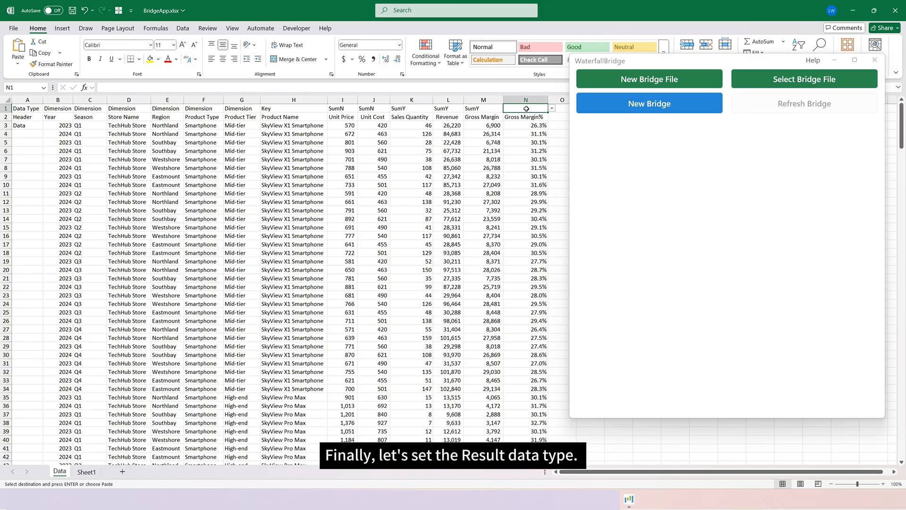
click(551, 109)
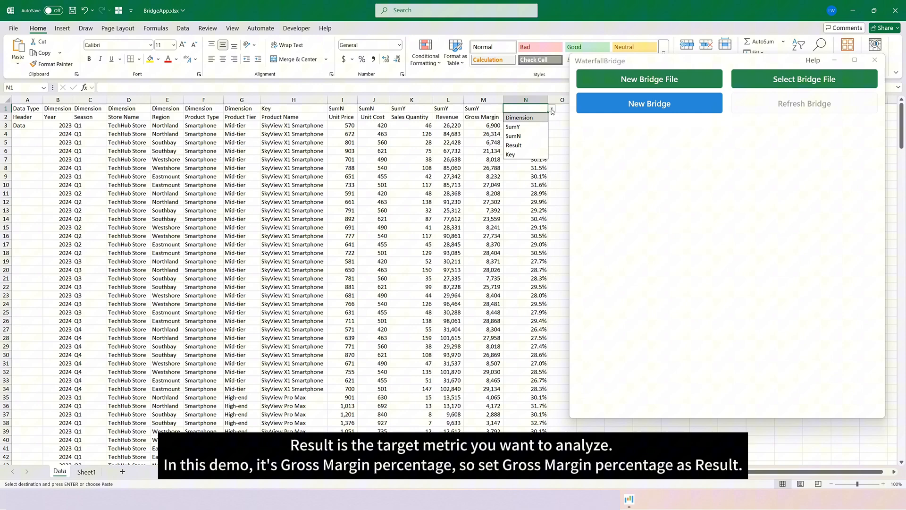
click(532, 146)
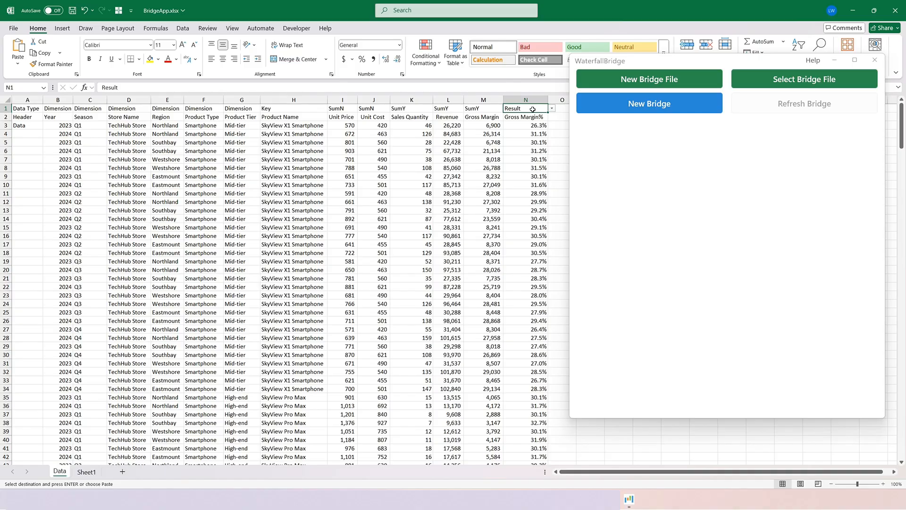
Inspect the first data row's cell contents in Gross Margin%, Revenue, Sales Quantity and Gross Margin for formula links, leaving them unedited
click(515, 126)
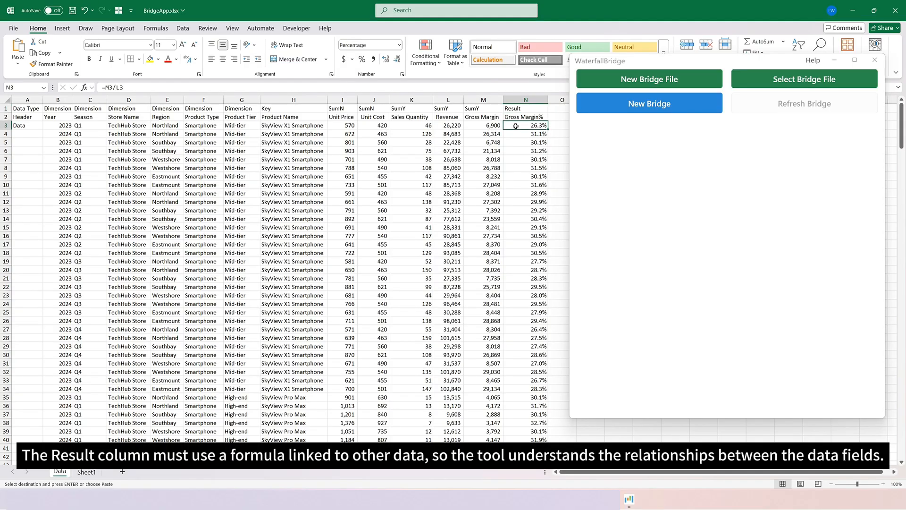
double_click(516, 126)
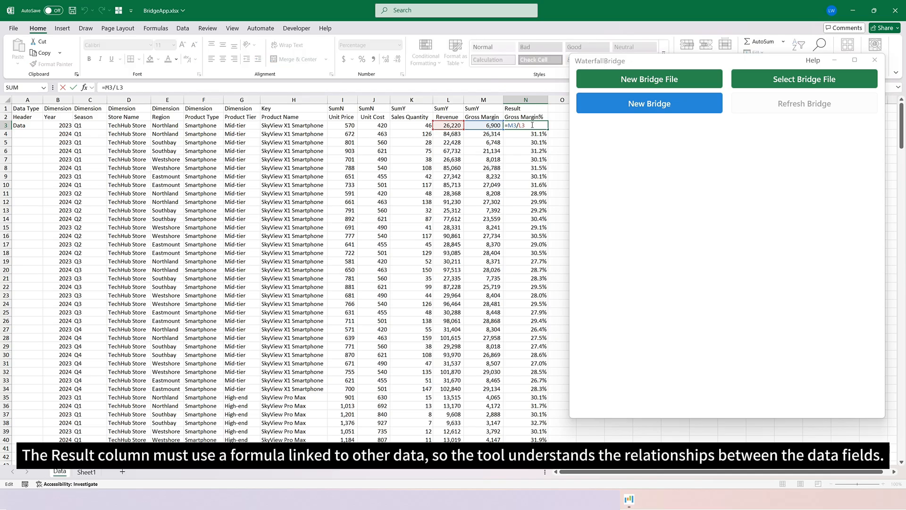
key(Escape)
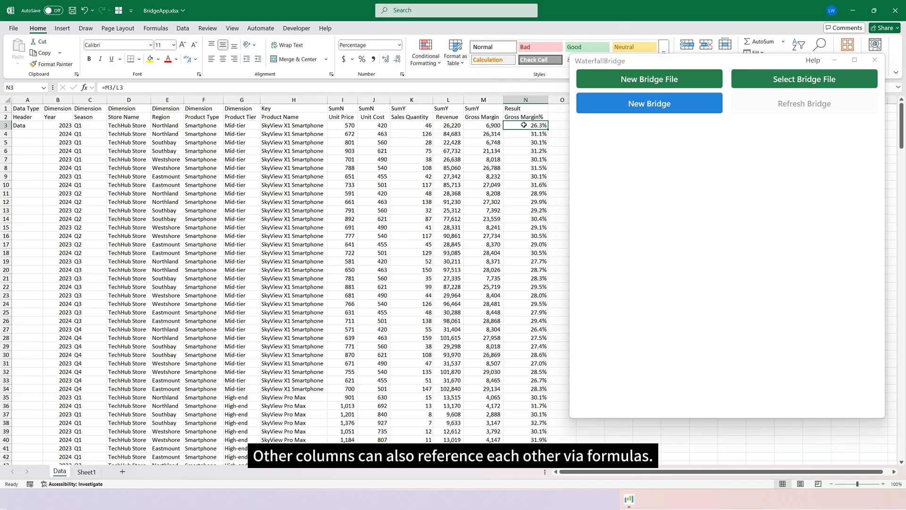
double_click(437, 126)
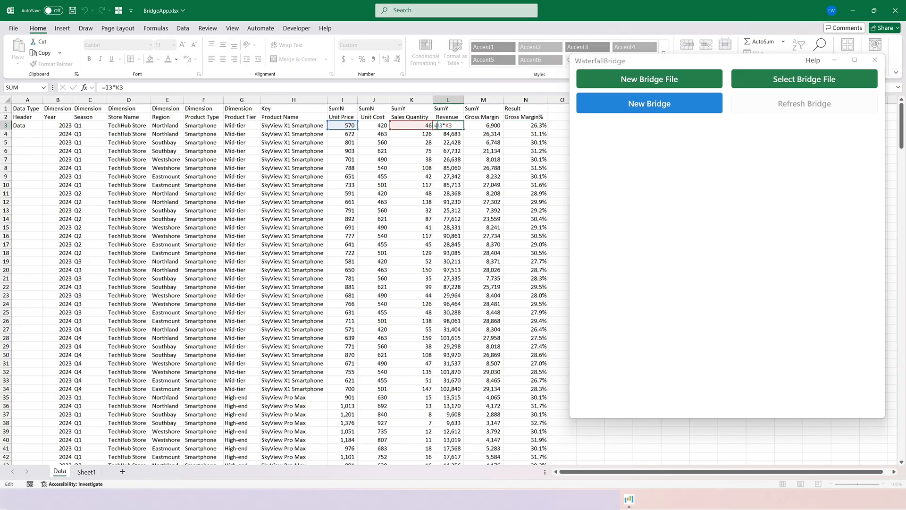
key(Escape)
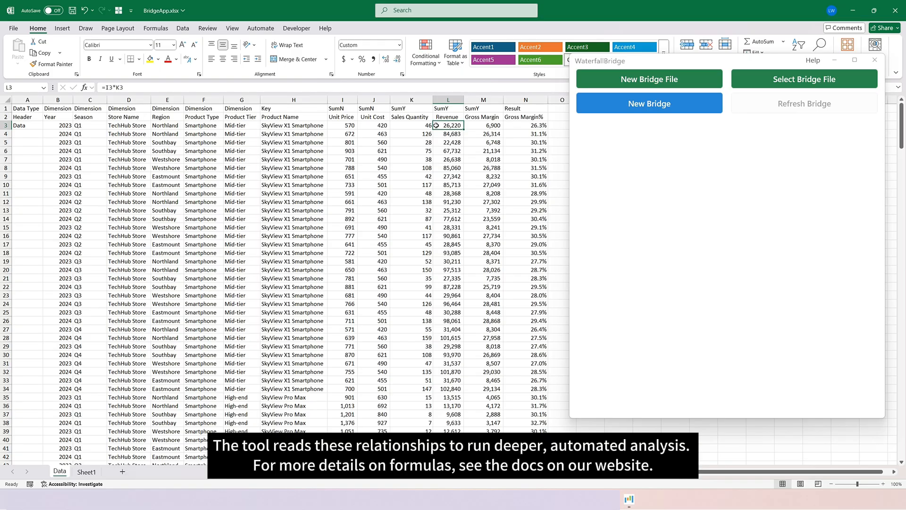
double_click(402, 126)
key(Escape)
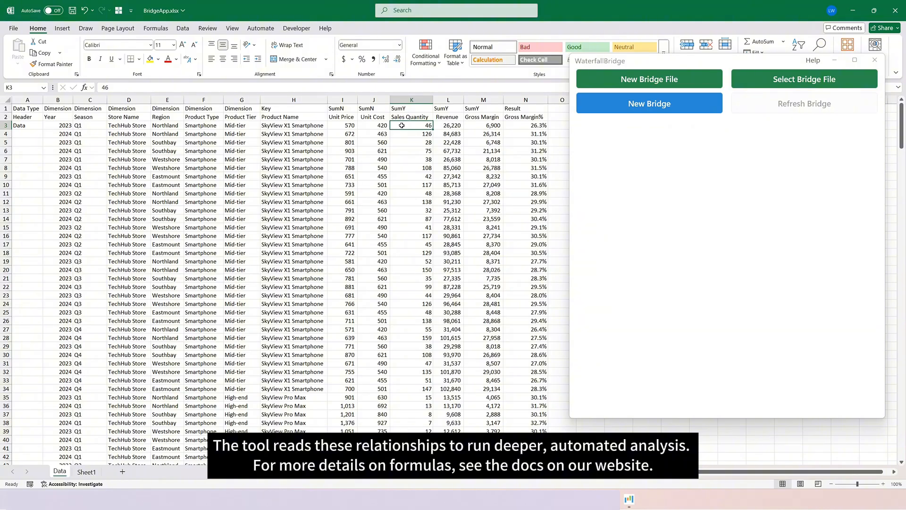
double_click(480, 125)
key(Escape)
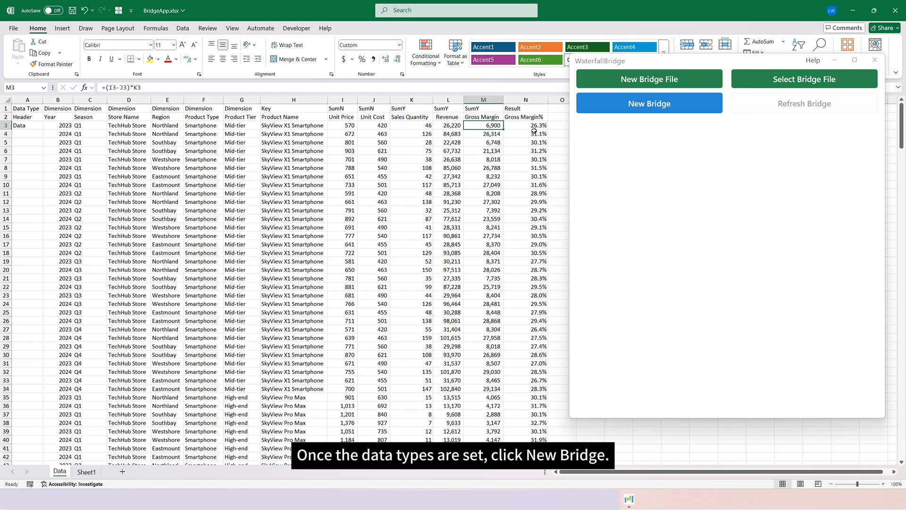
Generate a new bridge from the typed data and limit its Baseline Year filter to 2023
click(610, 110)
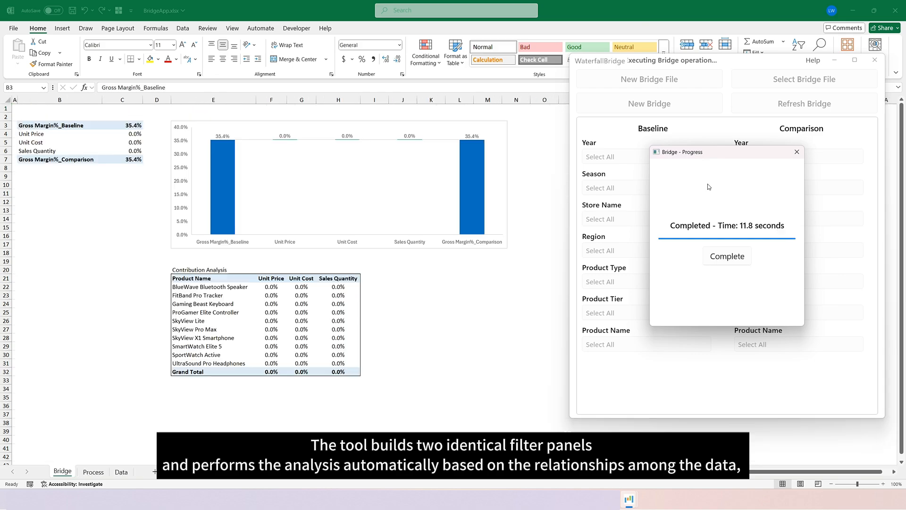
click(735, 265)
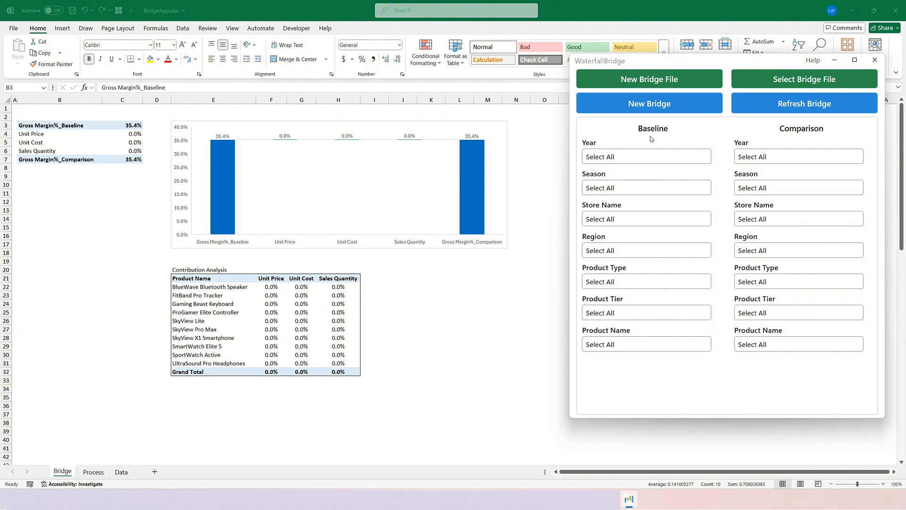
click(673, 160)
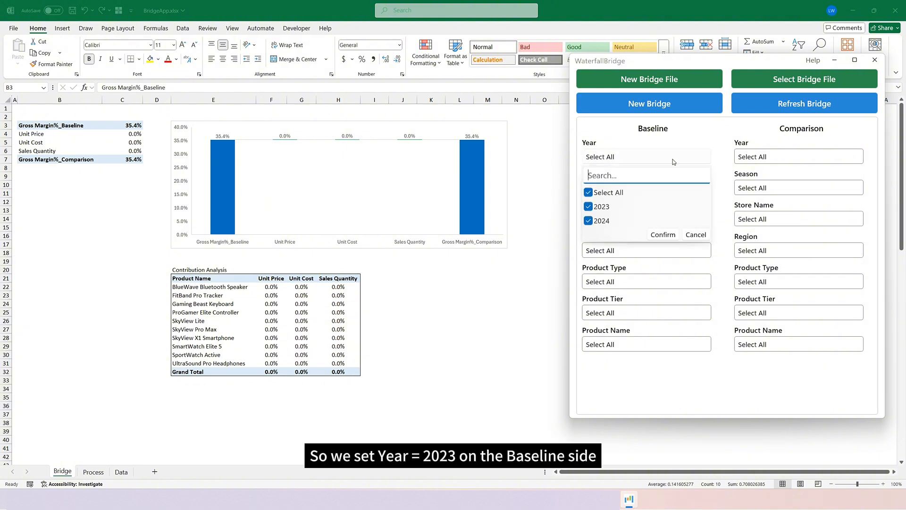
click(616, 194)
click(602, 206)
click(663, 235)
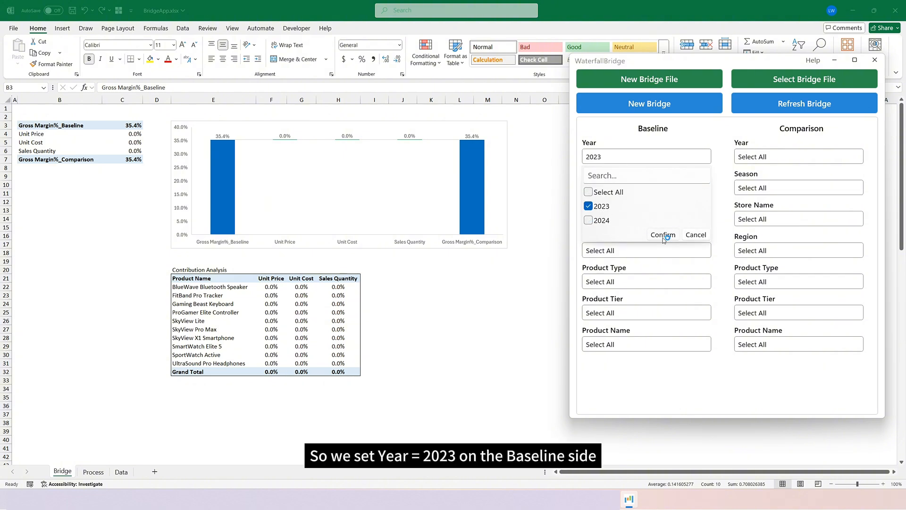
Limit the Comparison Year filter to 2024 and refresh the bridge
click(773, 159)
click(741, 192)
click(741, 220)
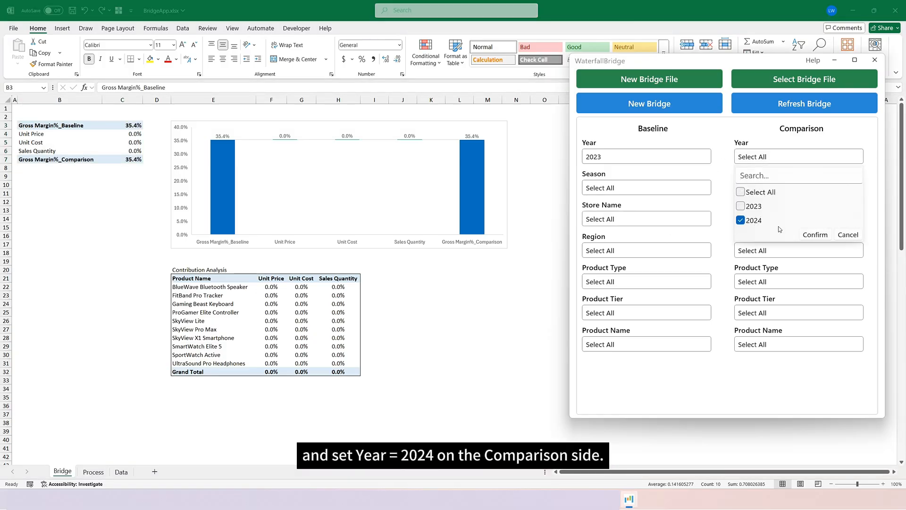
click(814, 235)
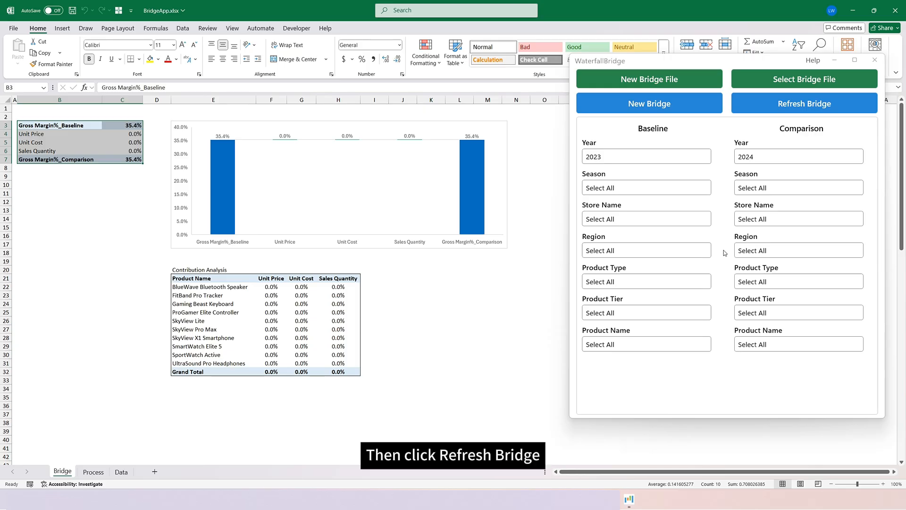
click(804, 108)
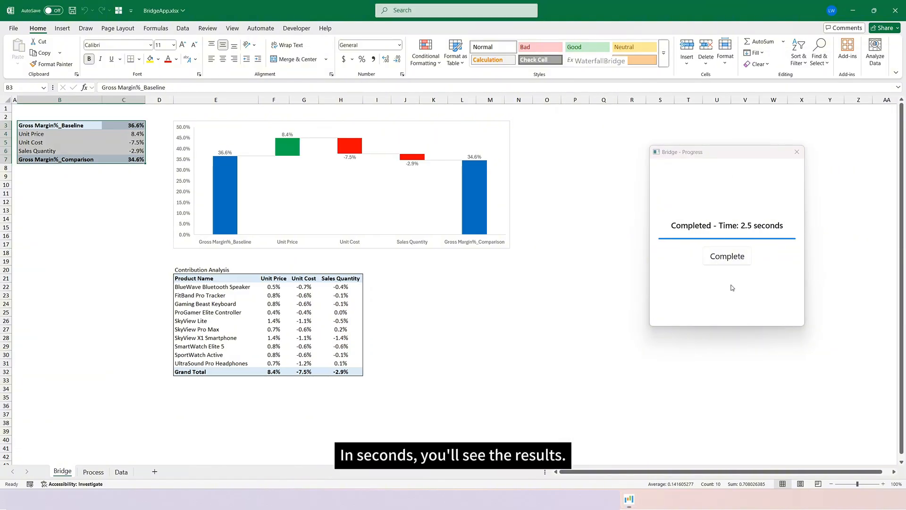
click(730, 261)
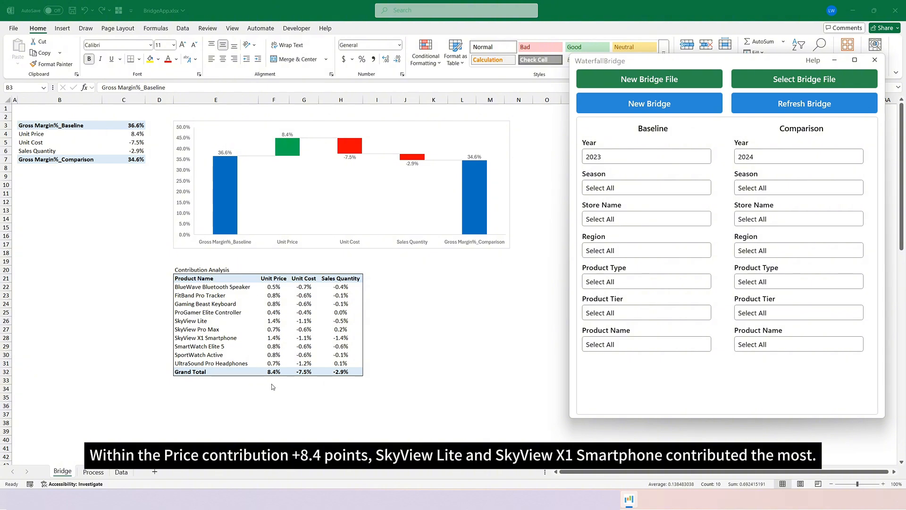
Examine the Unit Price contributions of SkyView Lite and SkyView X1 Smartphone, selecting both cells in the Contribution Analysis table
click(278, 320)
click(278, 321)
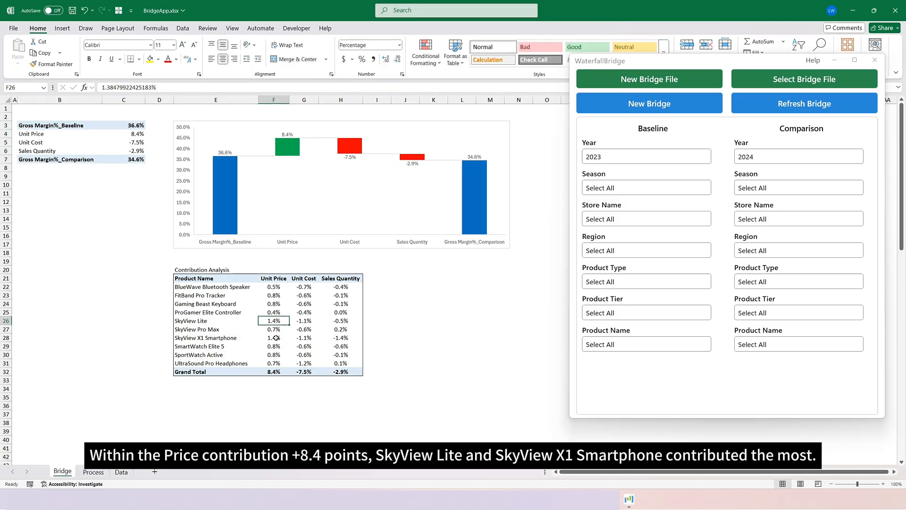
ctrl+click(276, 338)
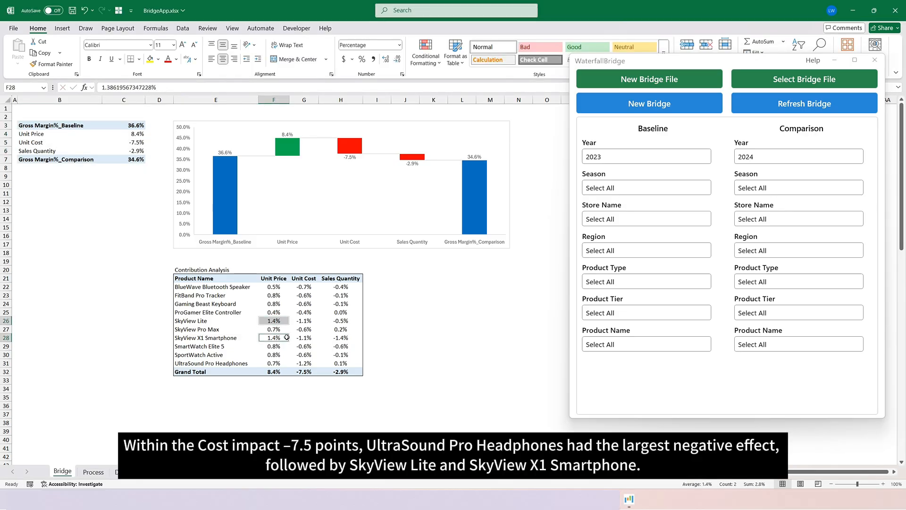
Examine the Unit Cost contributions of UltraSound Pro Headphones, SkyView Lite and SkyView X1 Smartphone by selecting their cells together
click(303, 380)
click(305, 362)
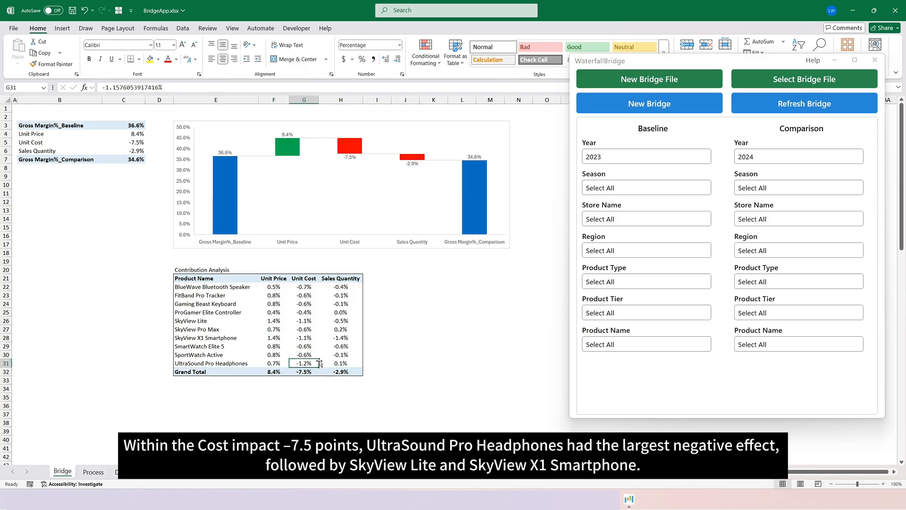
ctrl+click(311, 320)
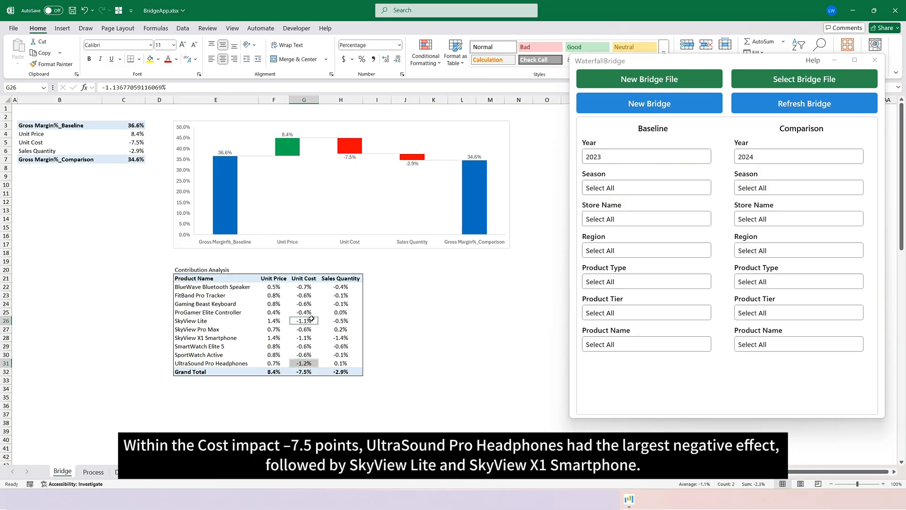
ctrl+click(311, 338)
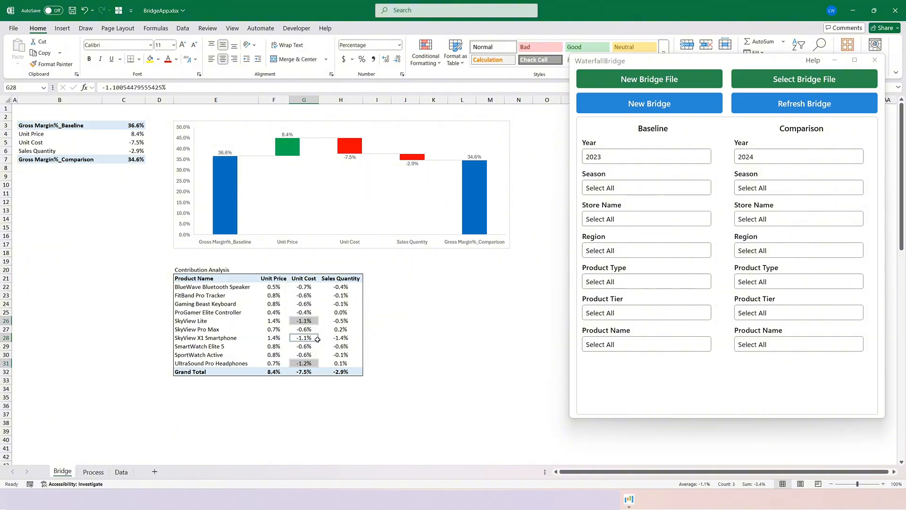
Examine the Sales Quantity total and the contributions of SkyView X1 Smartphone, SmartWatch Elite 5, SkyView Lite and BlueWave Bluetooth Speaker
click(352, 372)
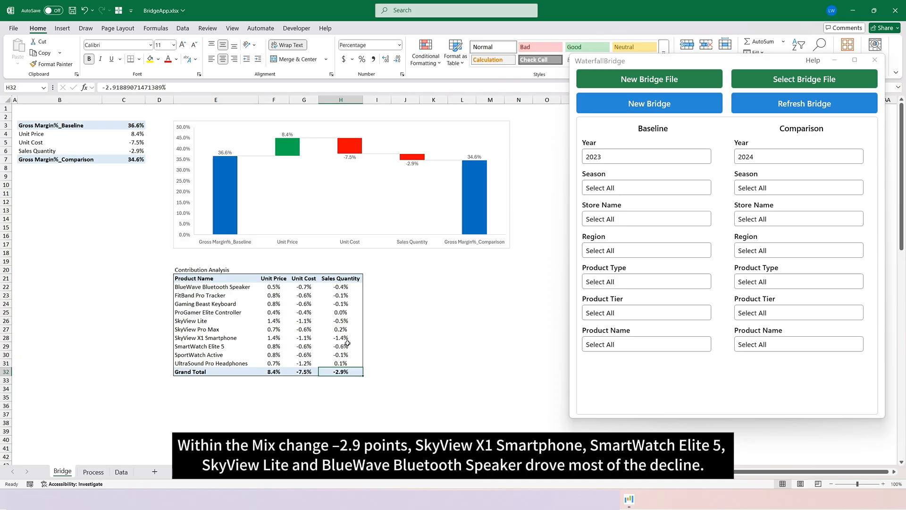
drag(348, 340, 349, 347)
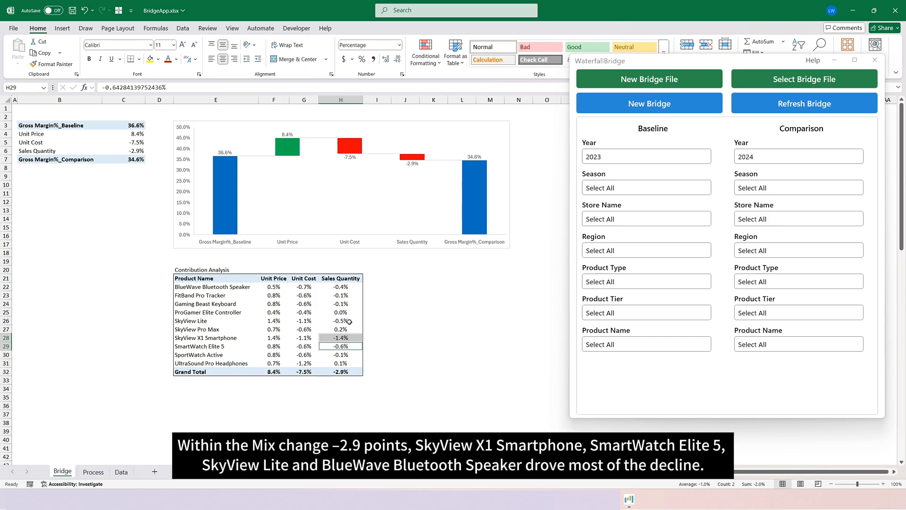
ctrl+click(350, 321)
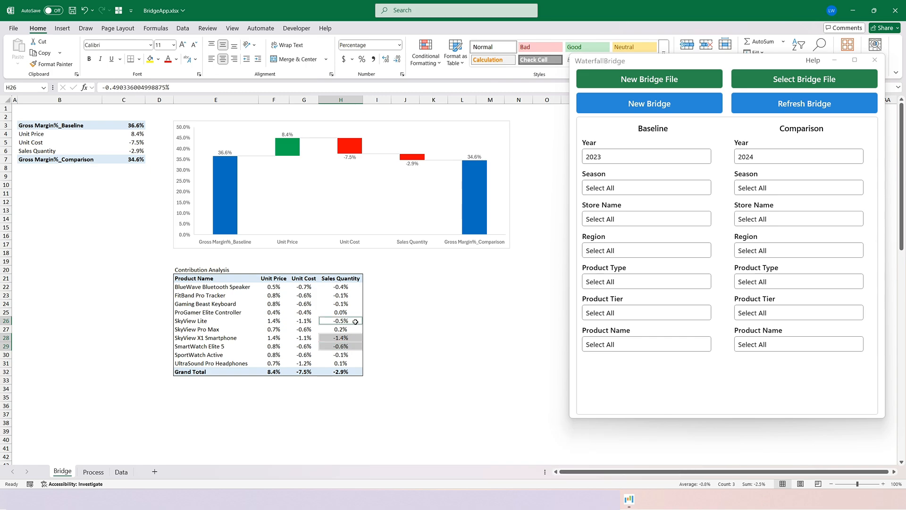
ctrl+click(349, 288)
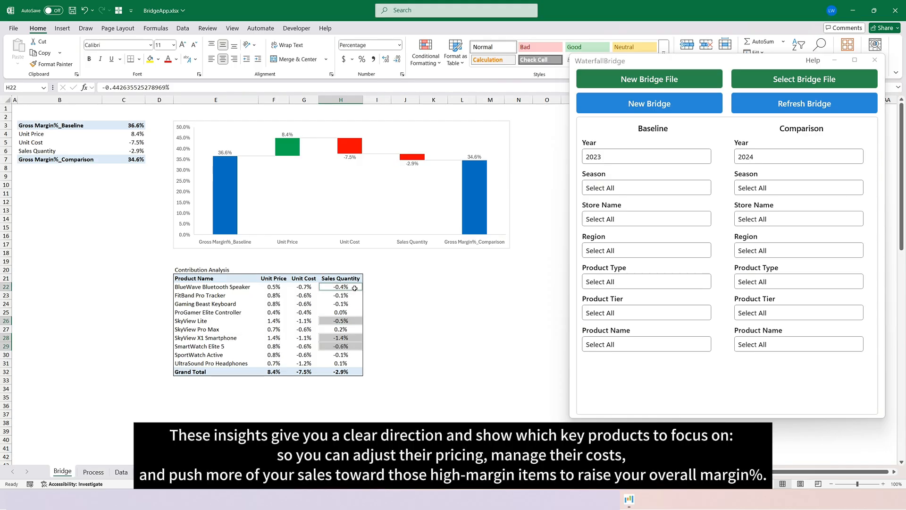
click(344, 261)
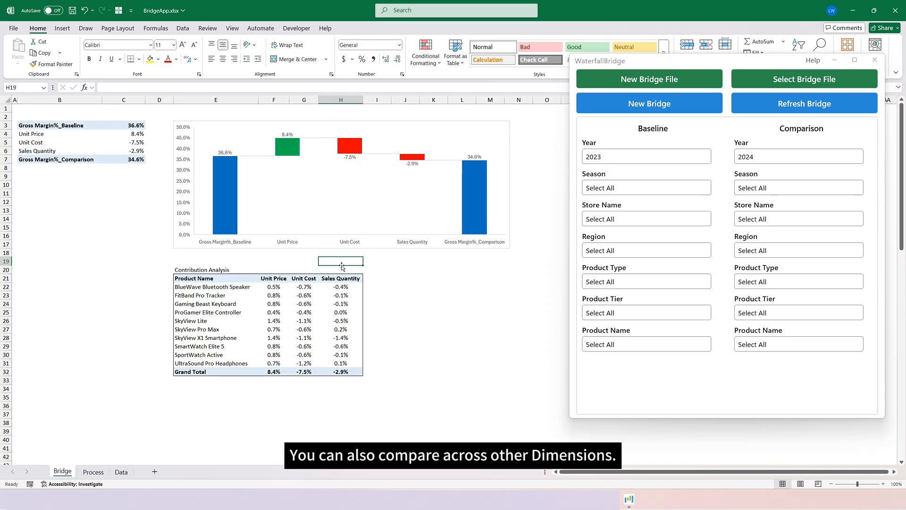
Change the Baseline Year filter to 2024 only
click(684, 156)
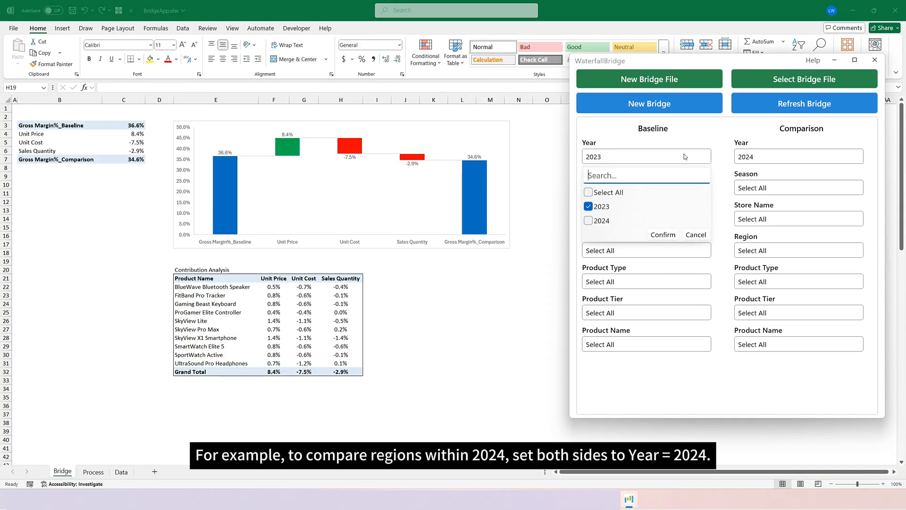
click(589, 206)
click(589, 220)
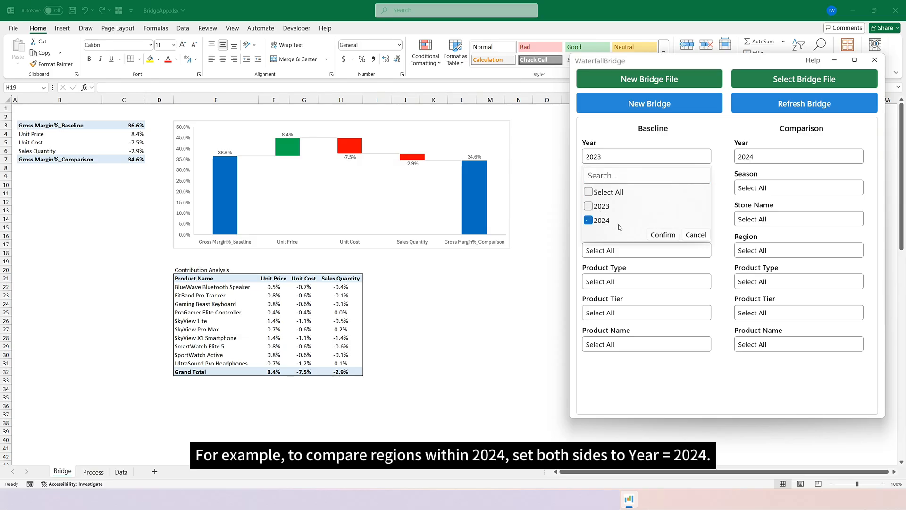
click(669, 238)
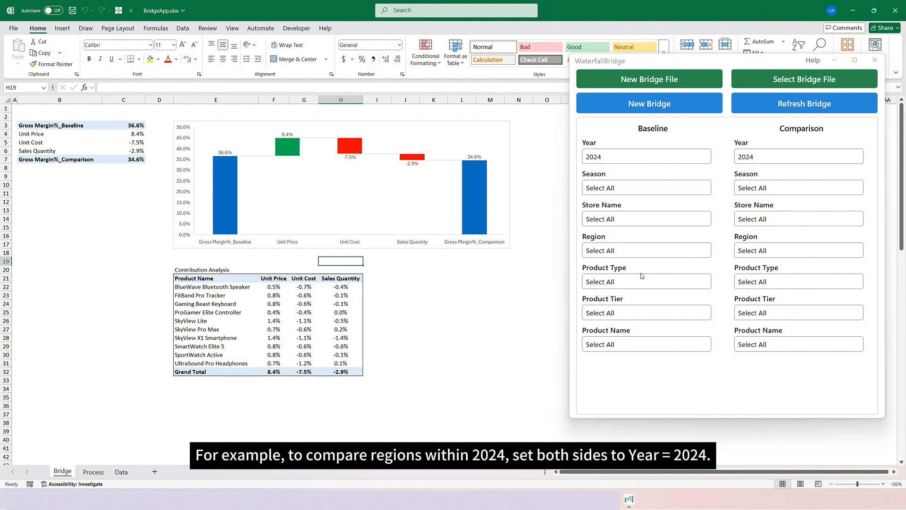
Limit the Baseline Region filter to Eastmount
click(641, 251)
click(618, 286)
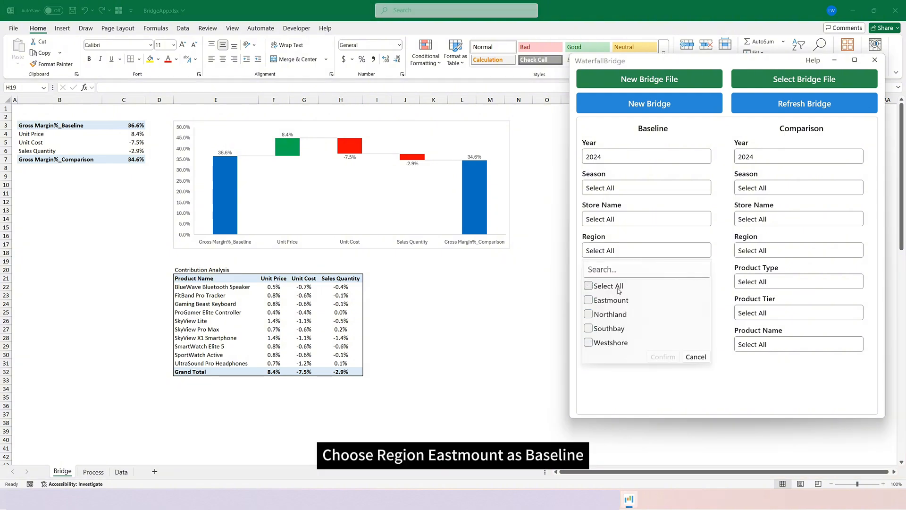
click(619, 303)
click(663, 357)
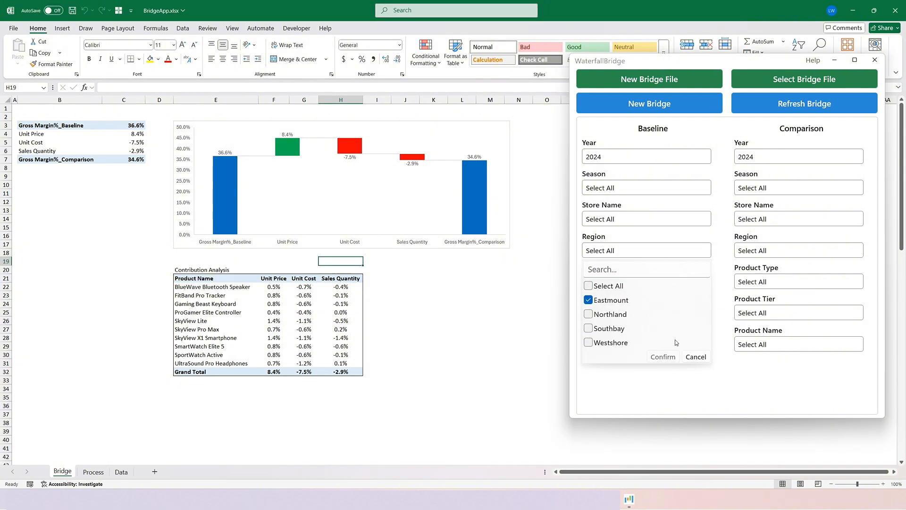
Limit the Comparison Region filter to Southbay and refresh the bridge for the regional comparison
click(778, 251)
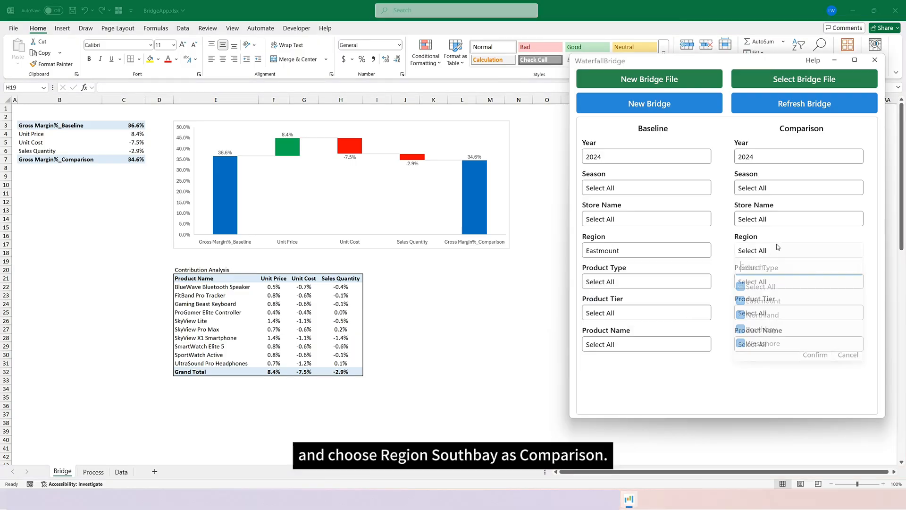
click(774, 329)
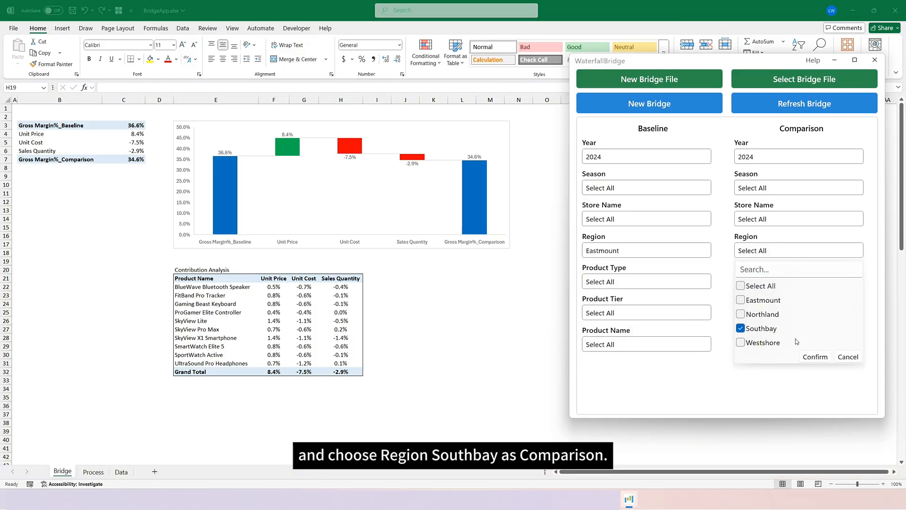
click(812, 358)
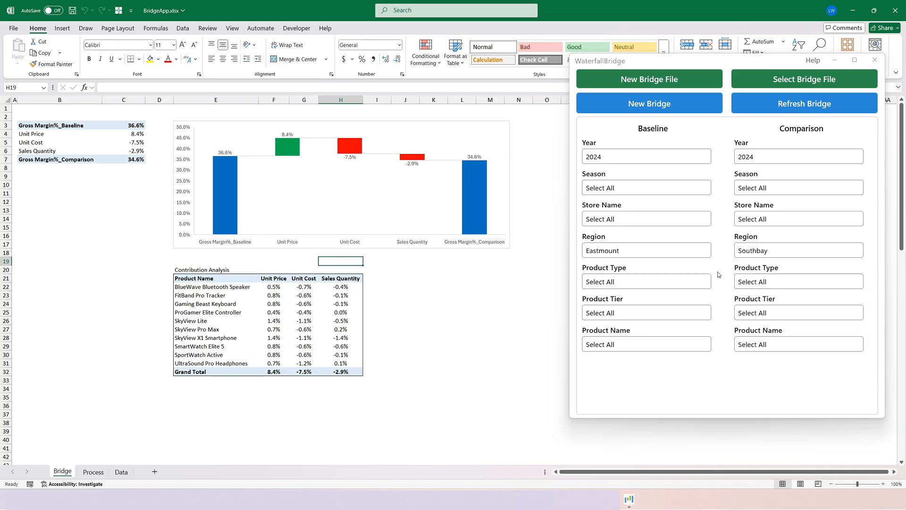
click(774, 109)
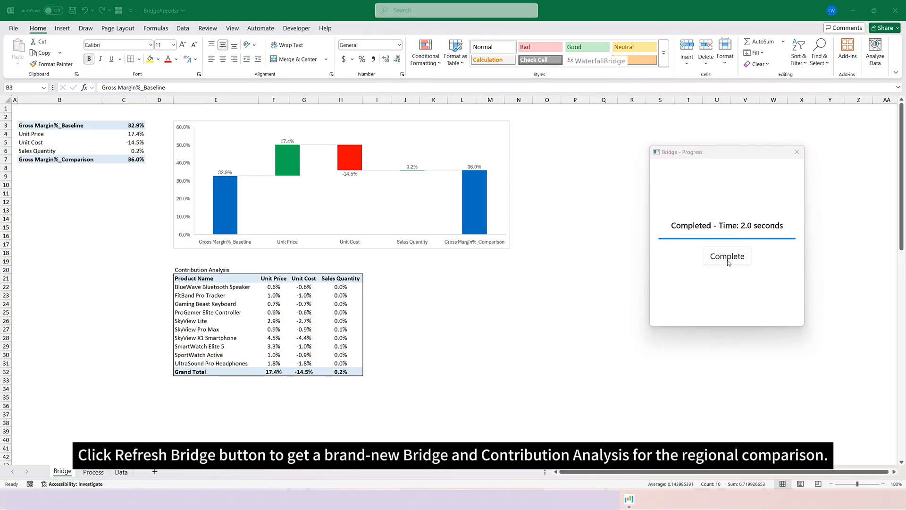
click(728, 257)
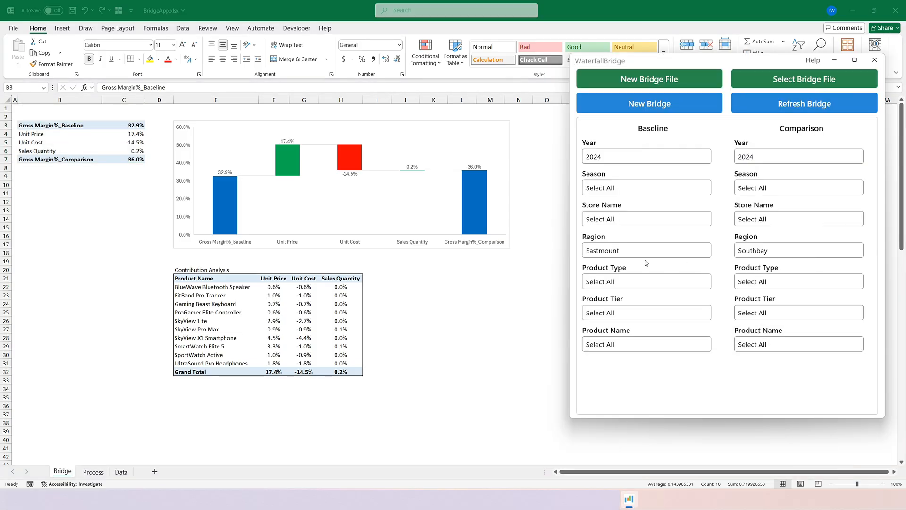